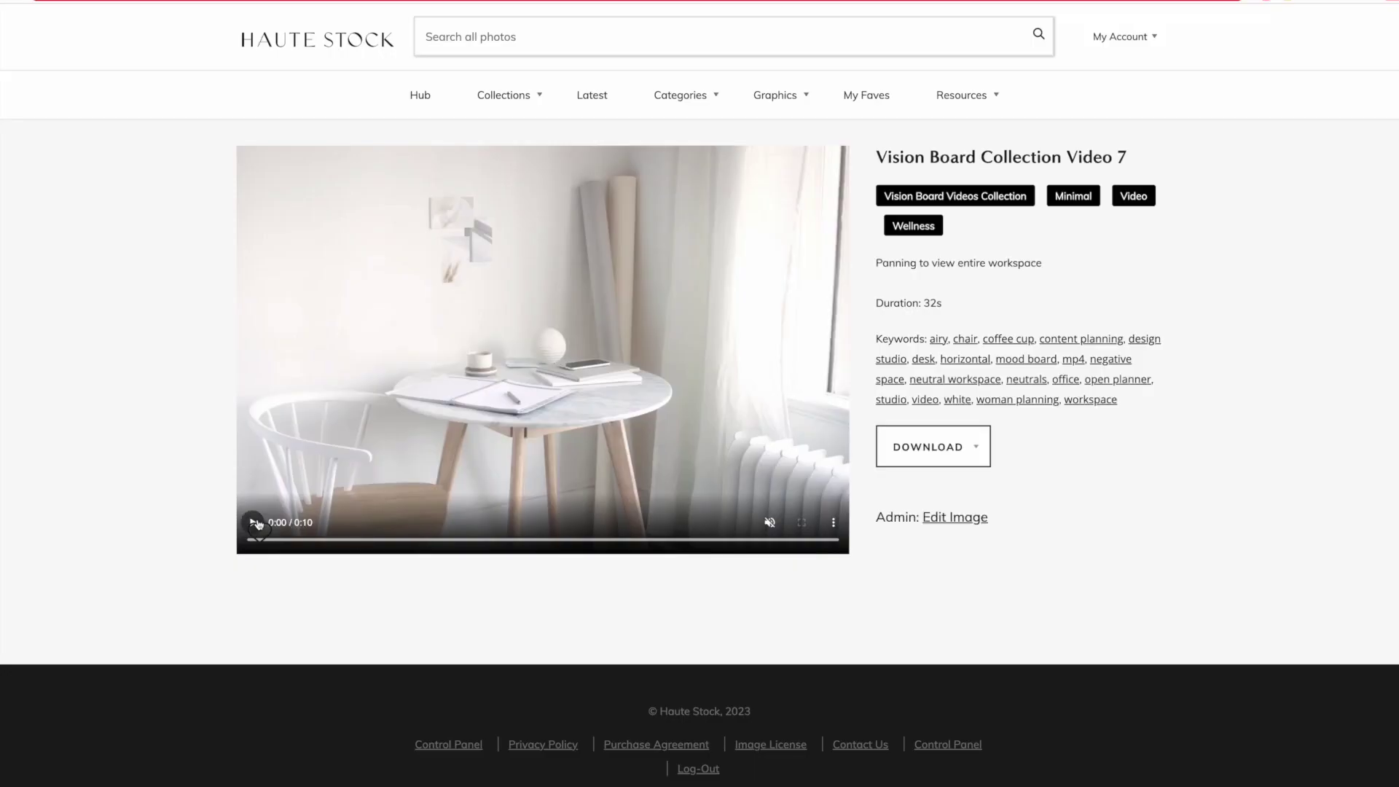
Step: Start the 'How to Crop a Video' intro title animation playing
left_click(254, 522)
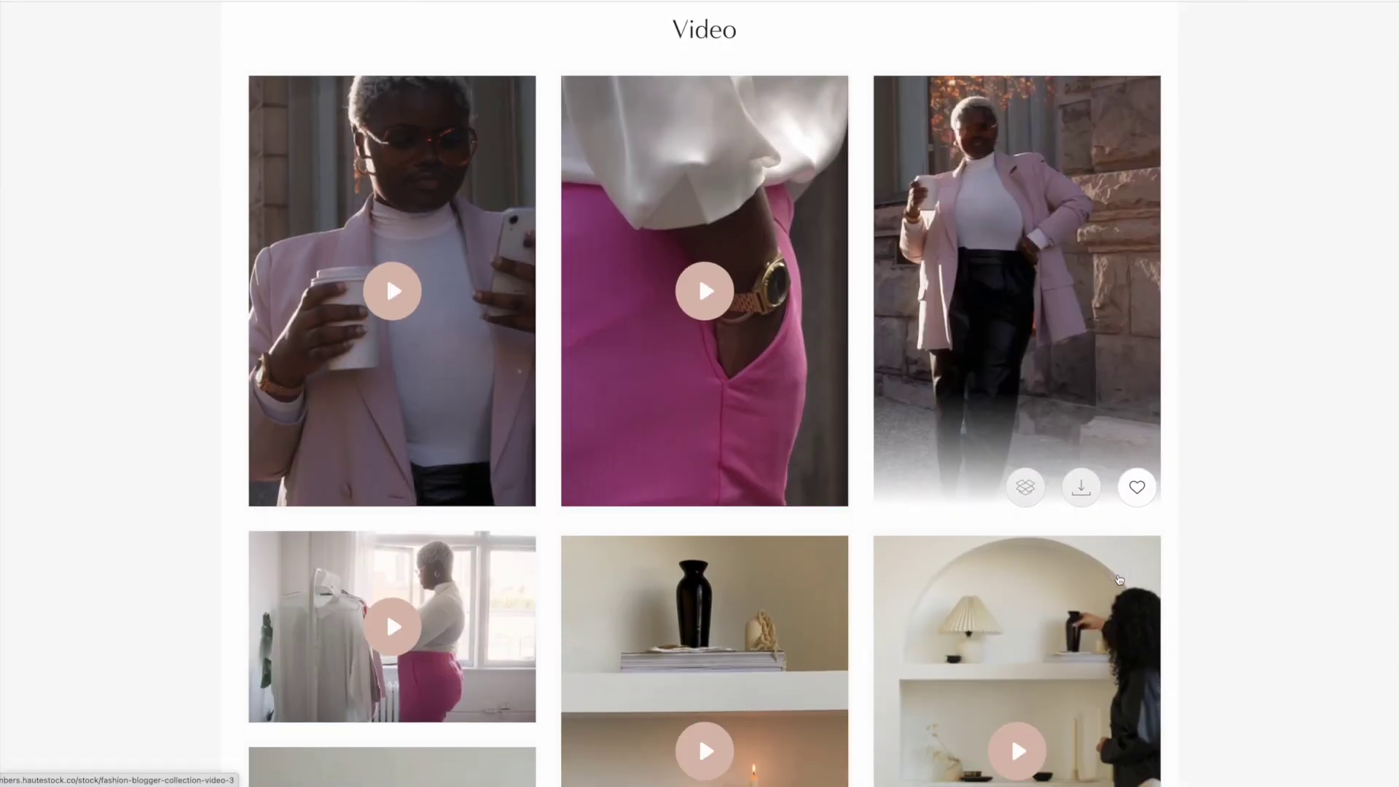
Step: Scroll through the Haute Stock collection pages to browse the footage
scroll(1259, 561, "down", 8)
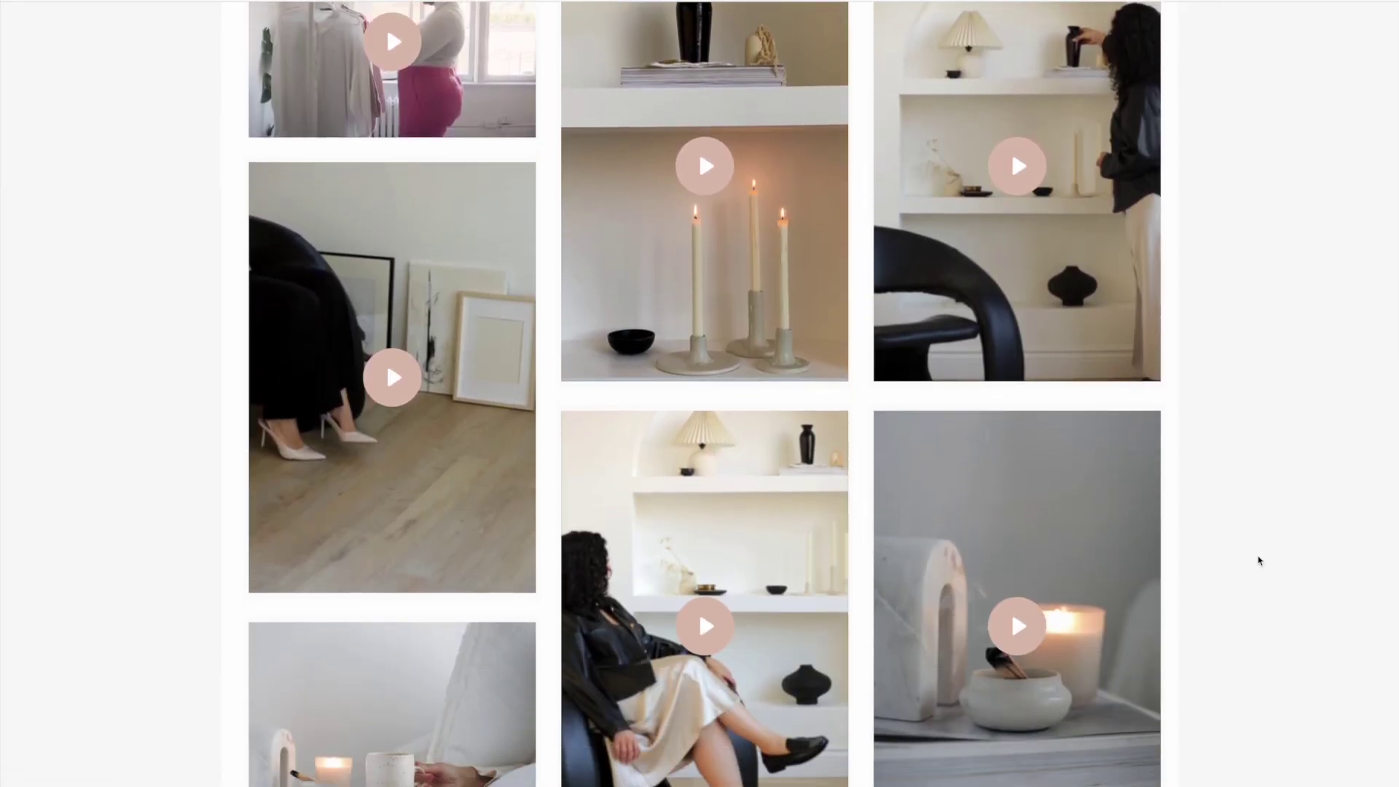
scroll(1259, 562, "down", 1)
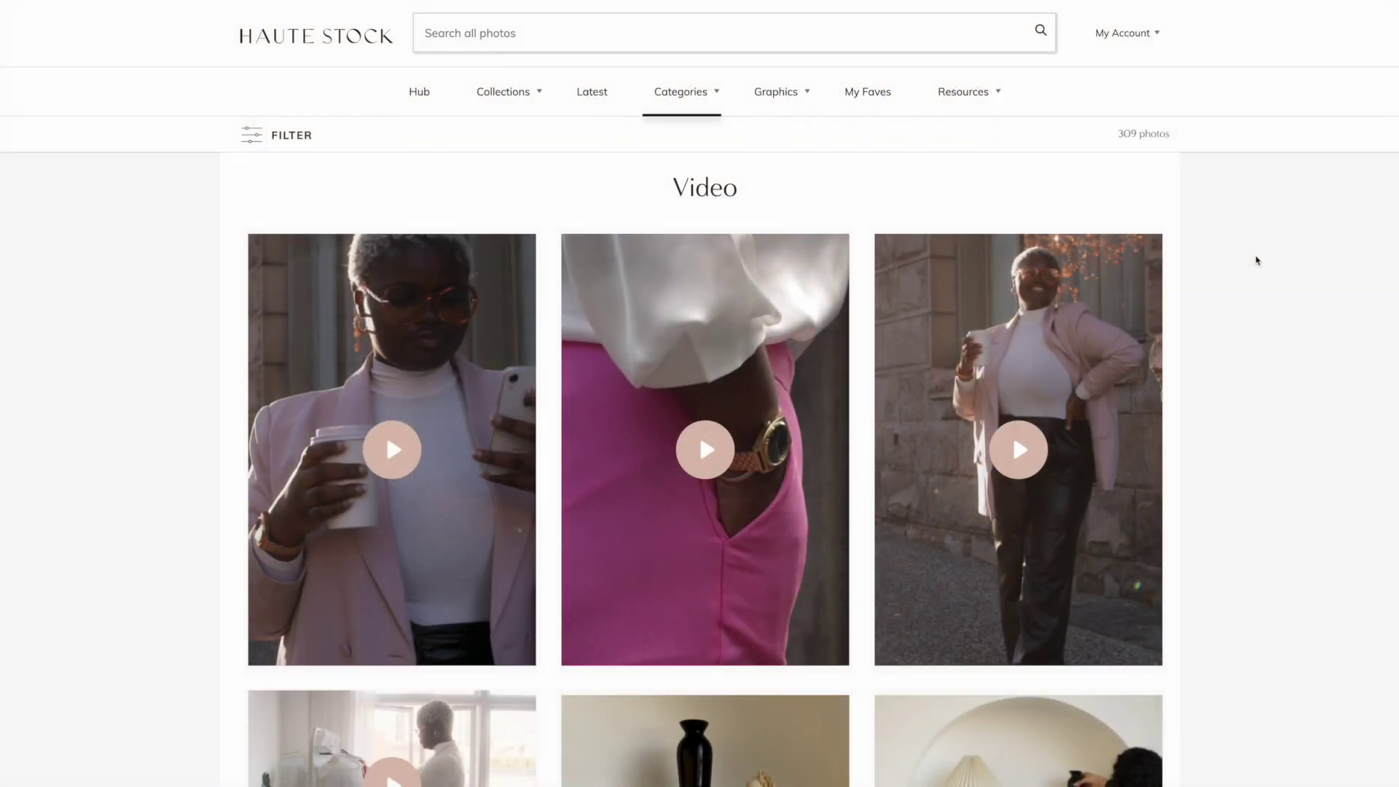
mouse_move(1135, 301)
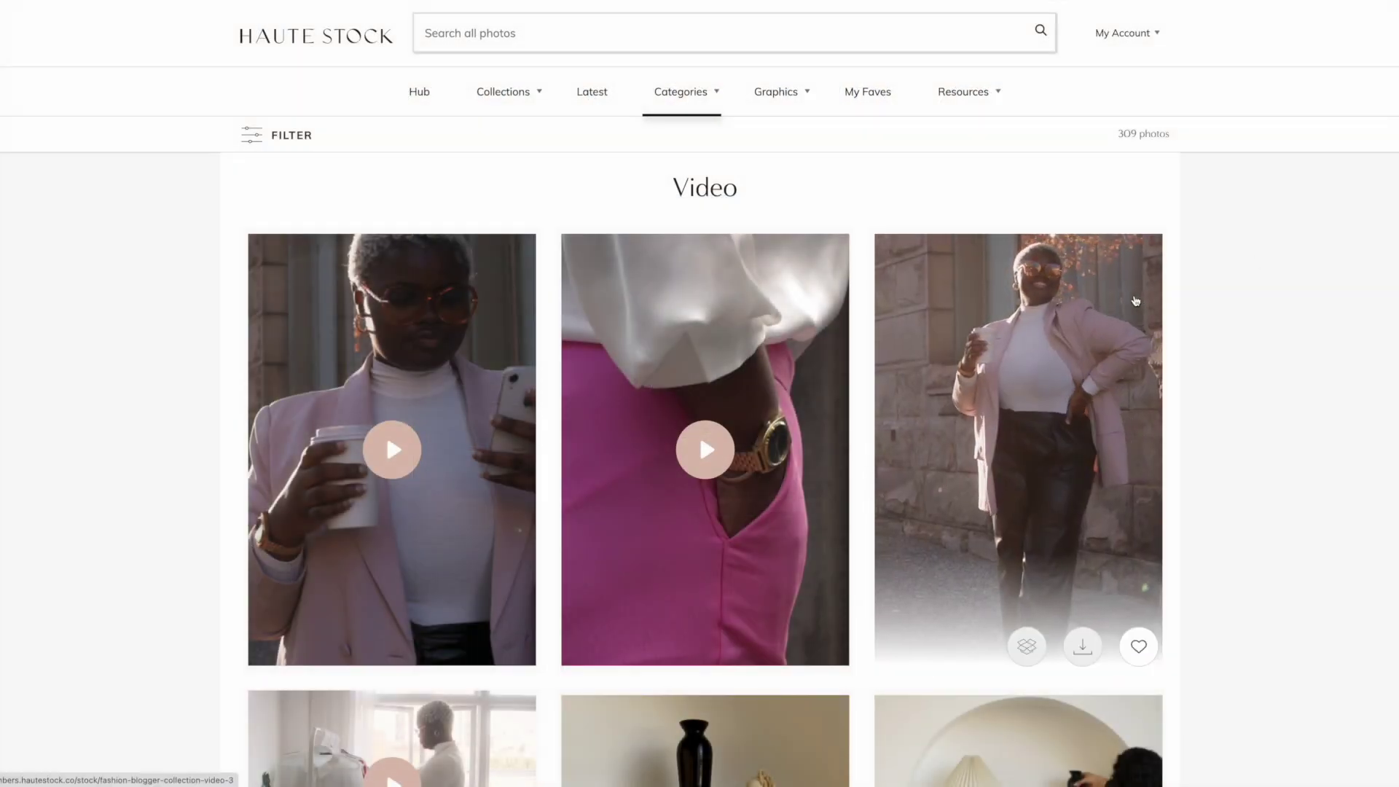
mouse_move(845, 314)
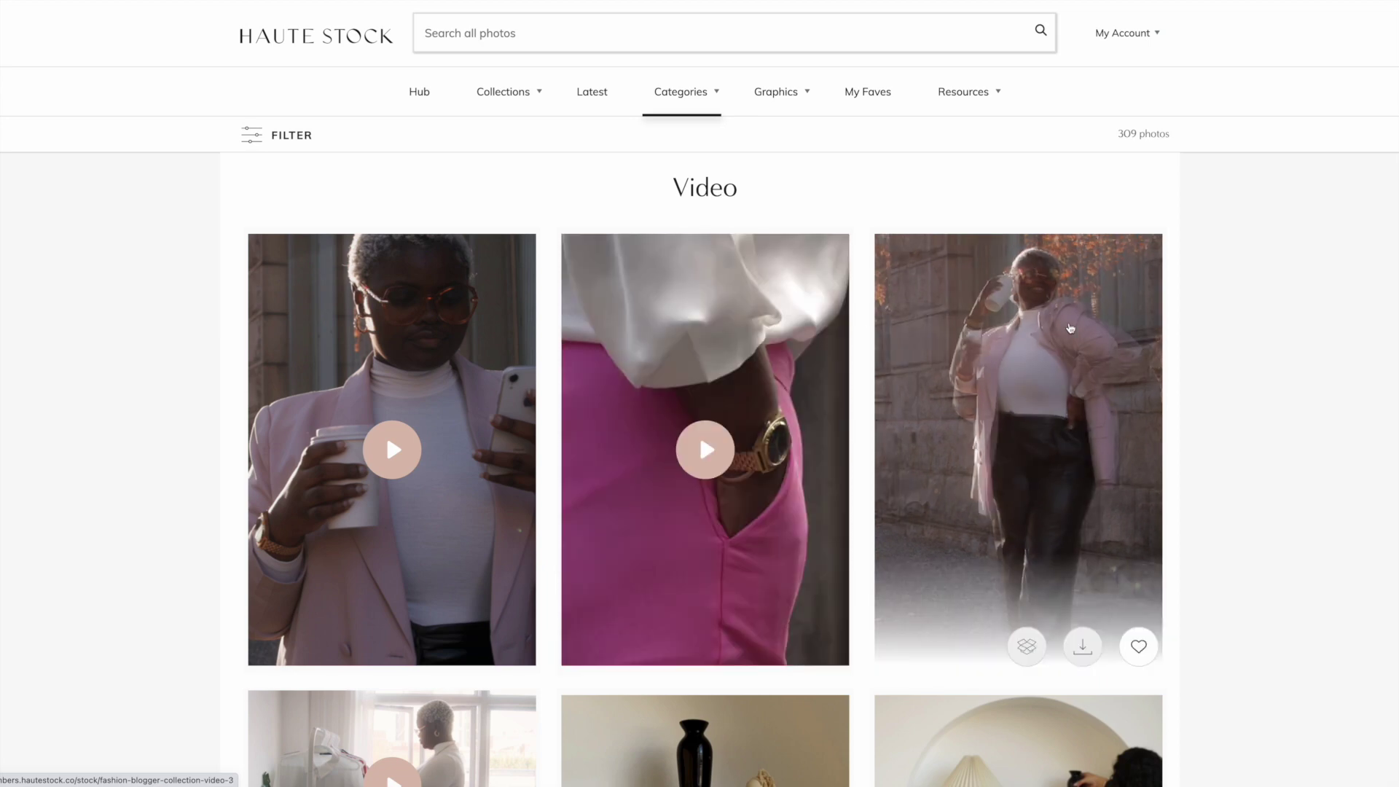
scroll(1227, 337, "down", 3)
scroll(1224, 335, "down", 4)
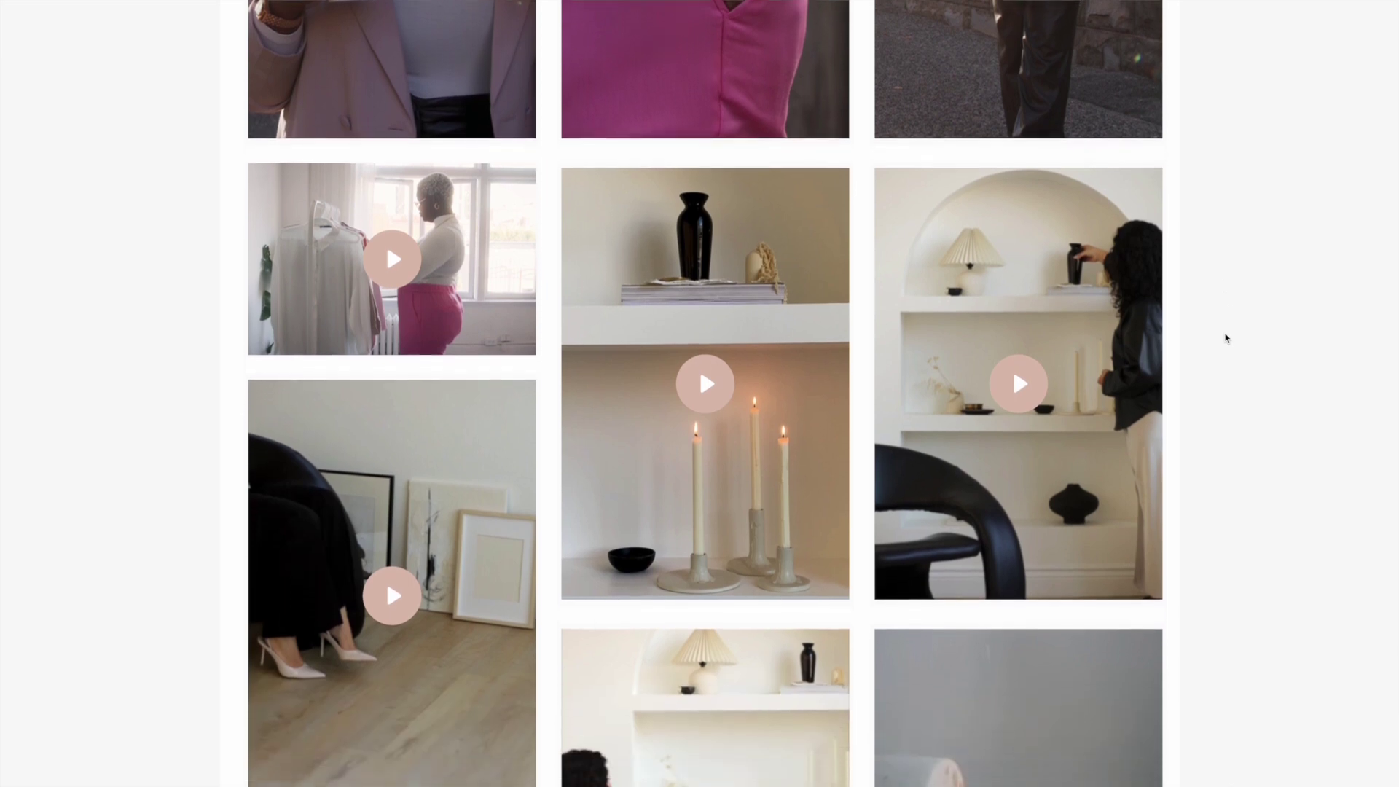
mouse_move(1126, 339)
scroll(1126, 339, "down", 4)
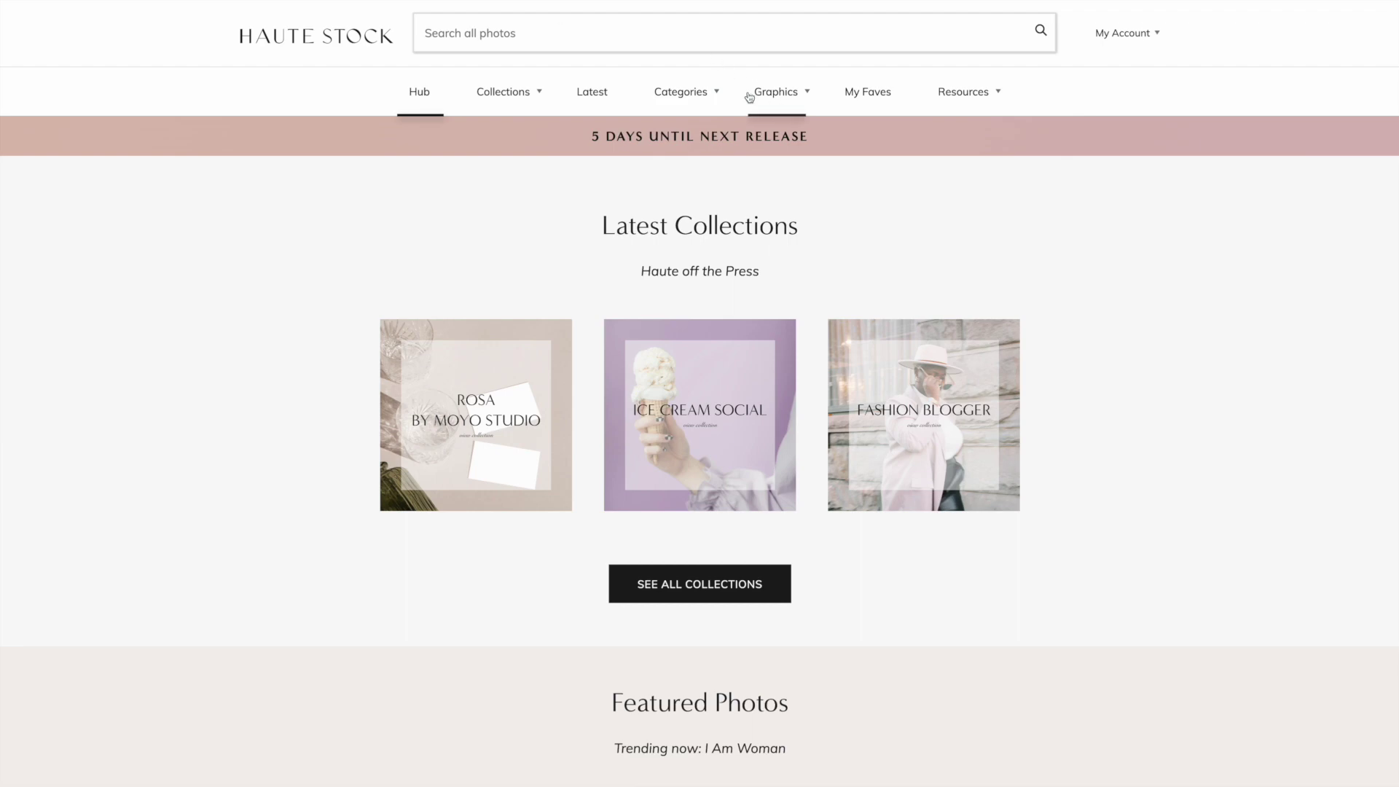
Step: Open the Video category and the white desk-and-chair clip's detail page
left_click(606, 650)
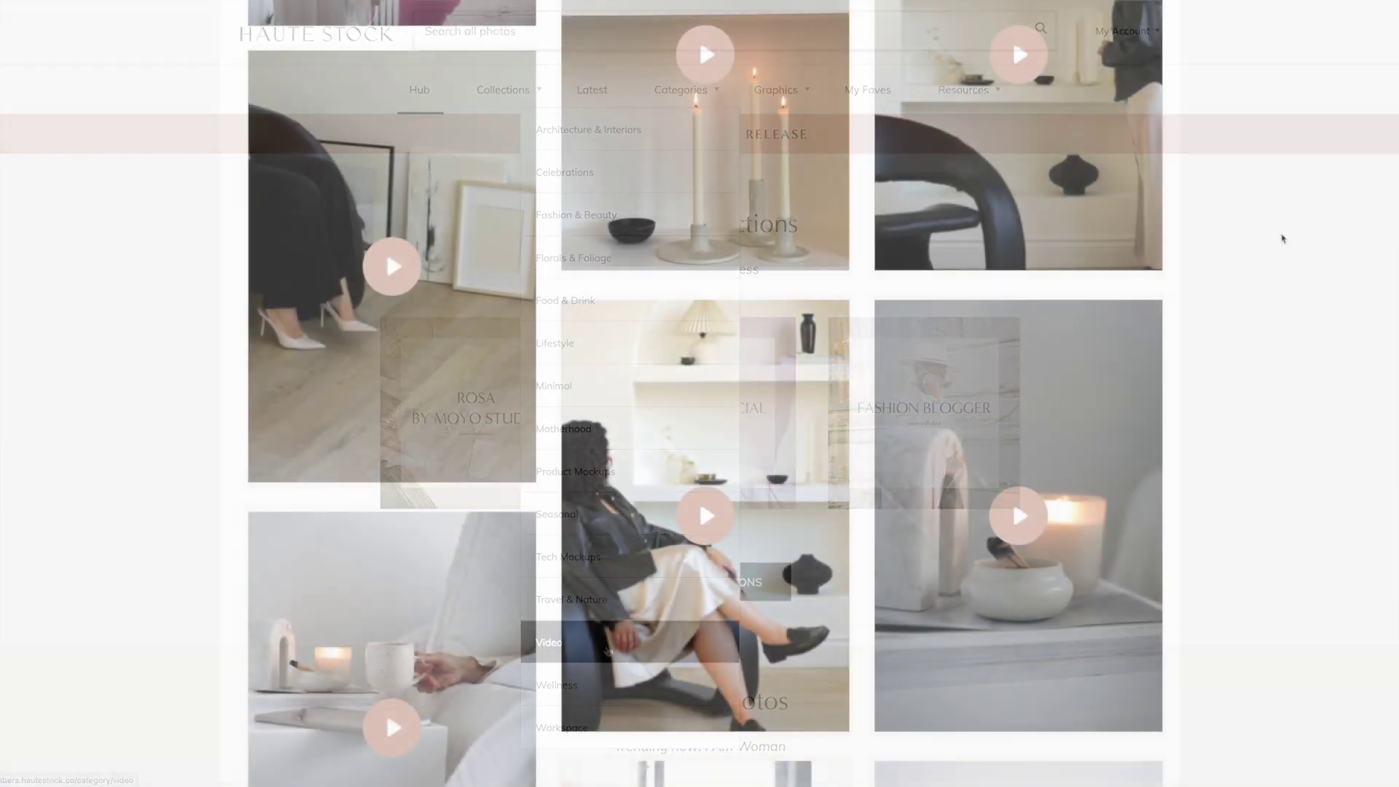
scroll(1283, 238, "down", 10)
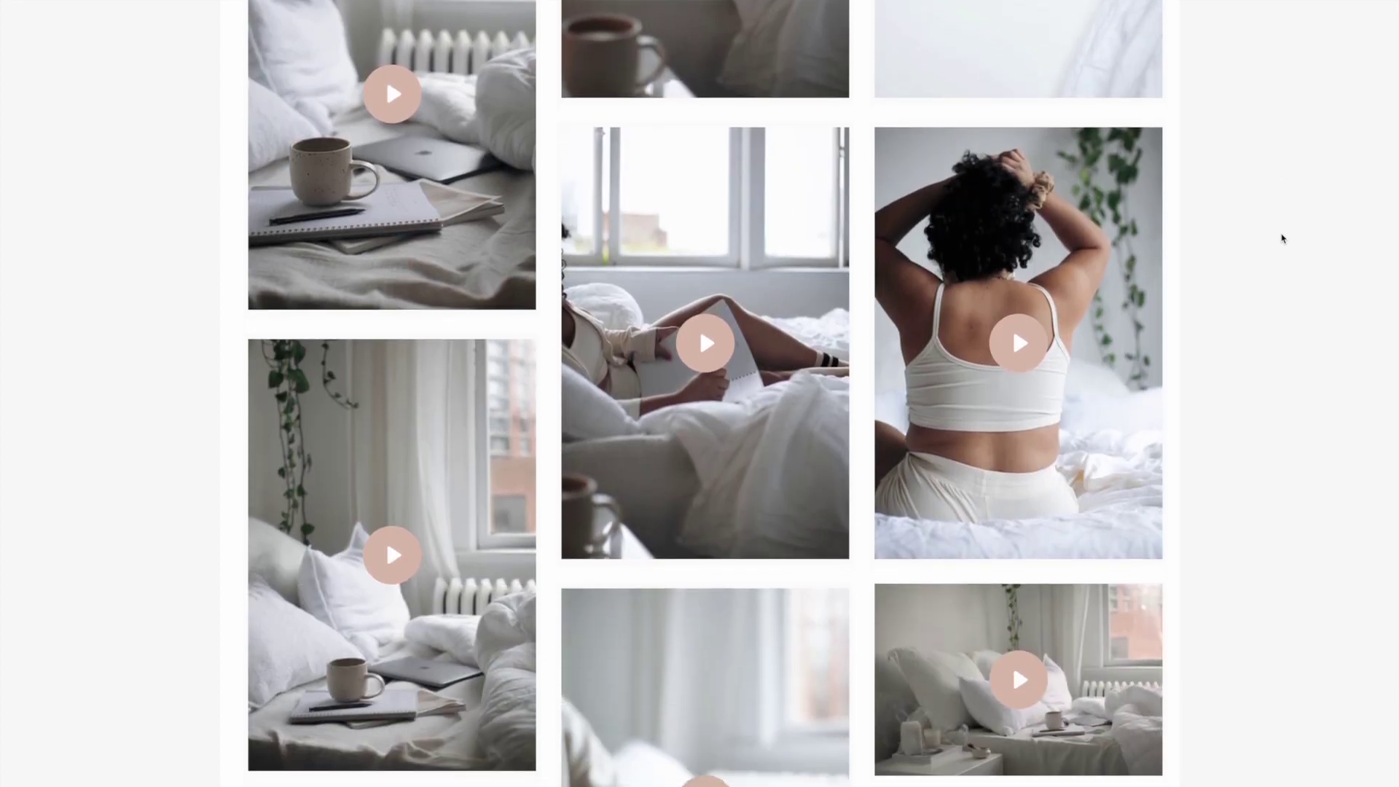
scroll(1283, 238, "down", 6)
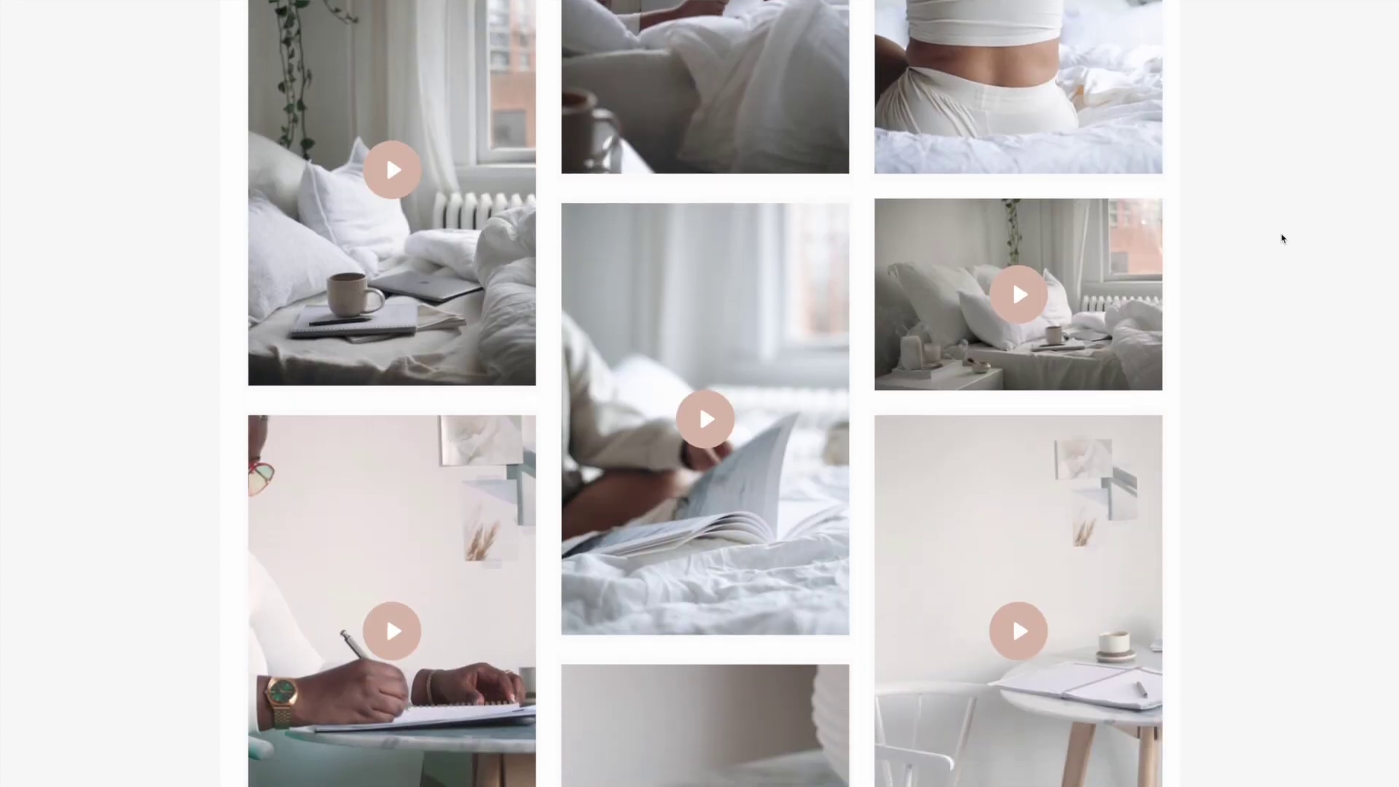
mouse_move(1093, 402)
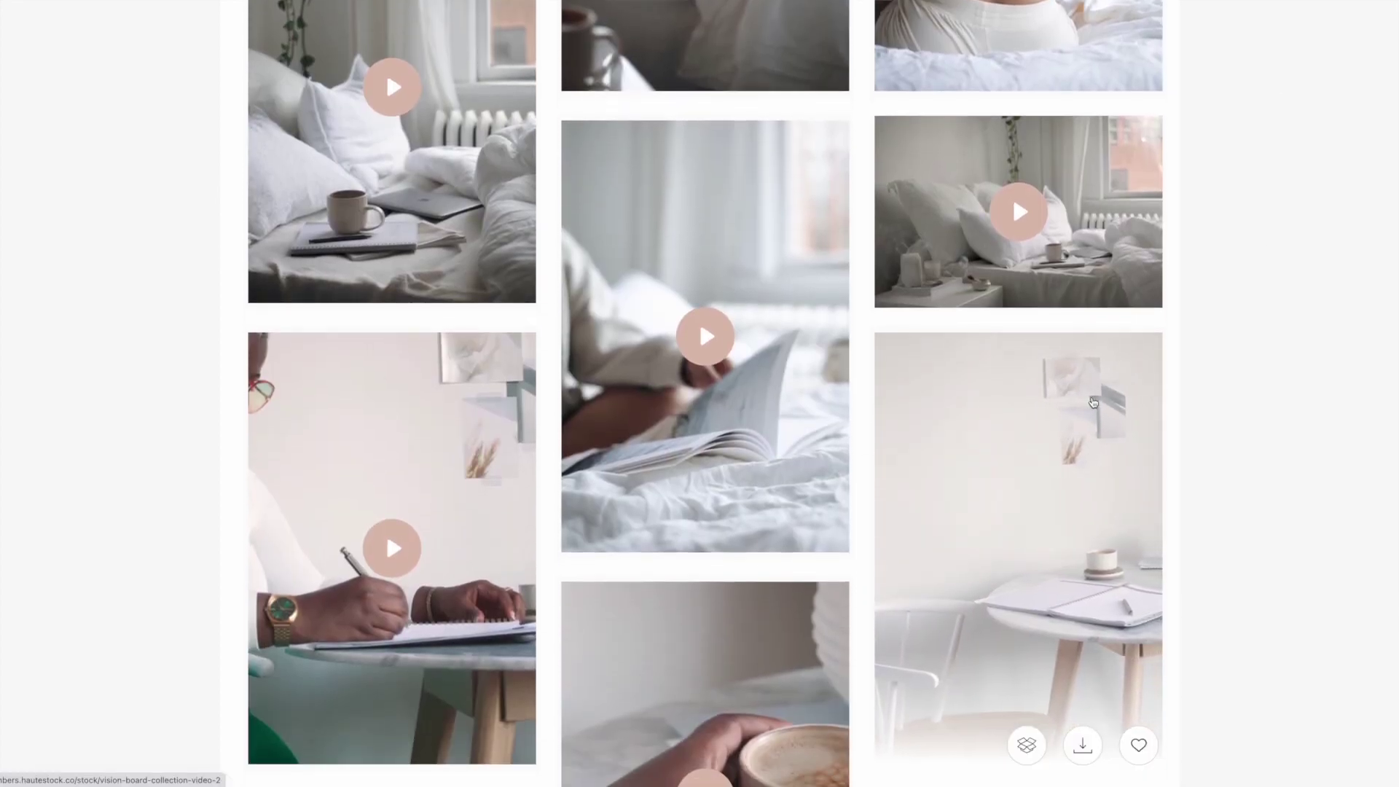
left_click(1093, 403)
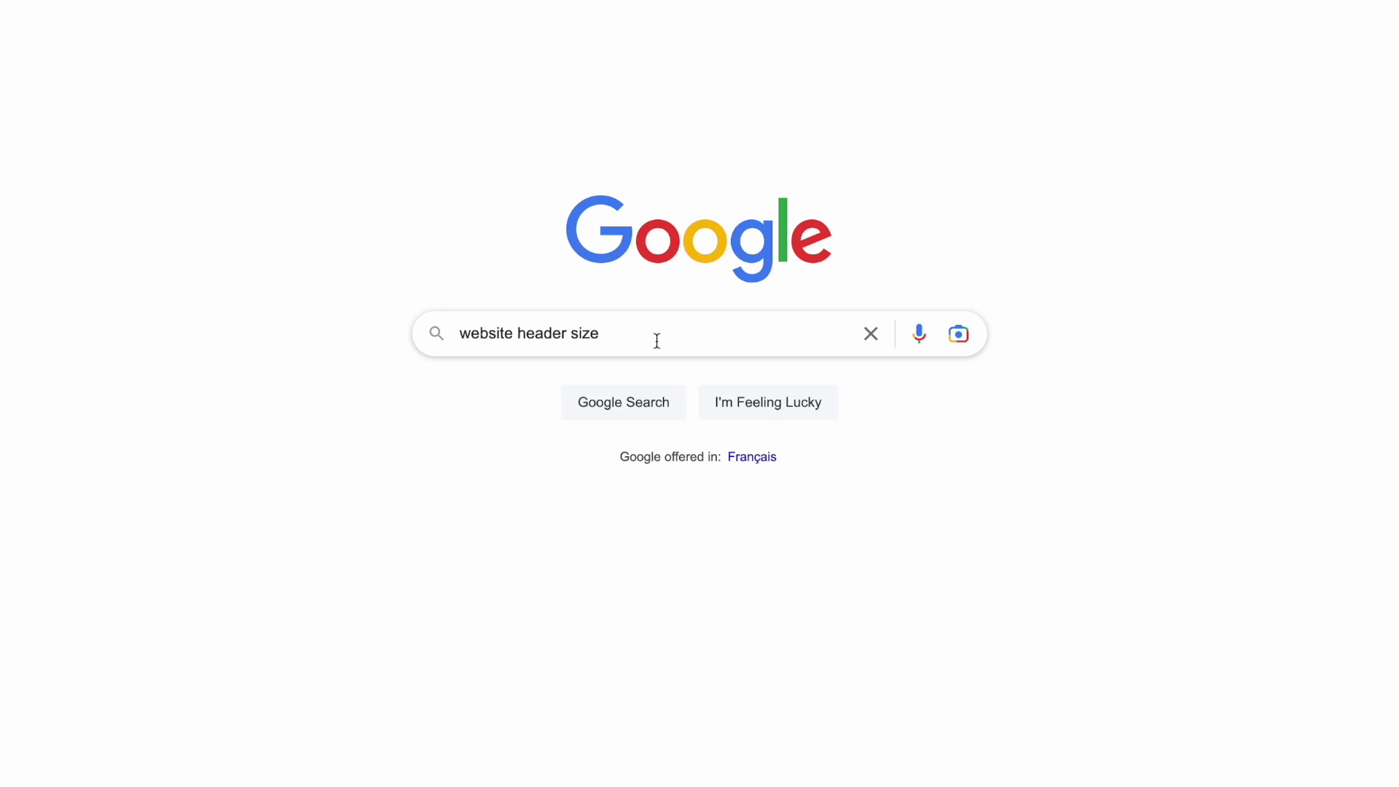
left_click(657, 341)
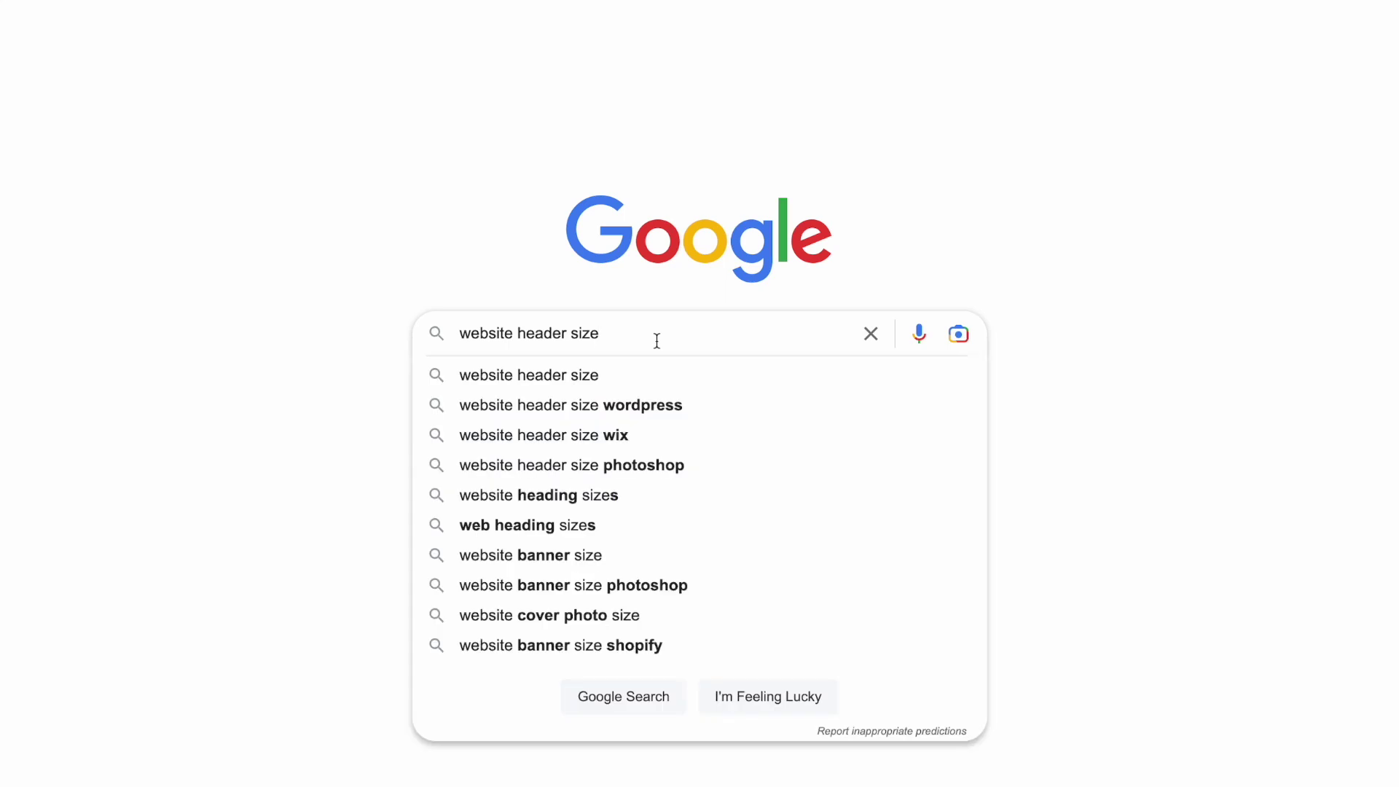
type("showit")
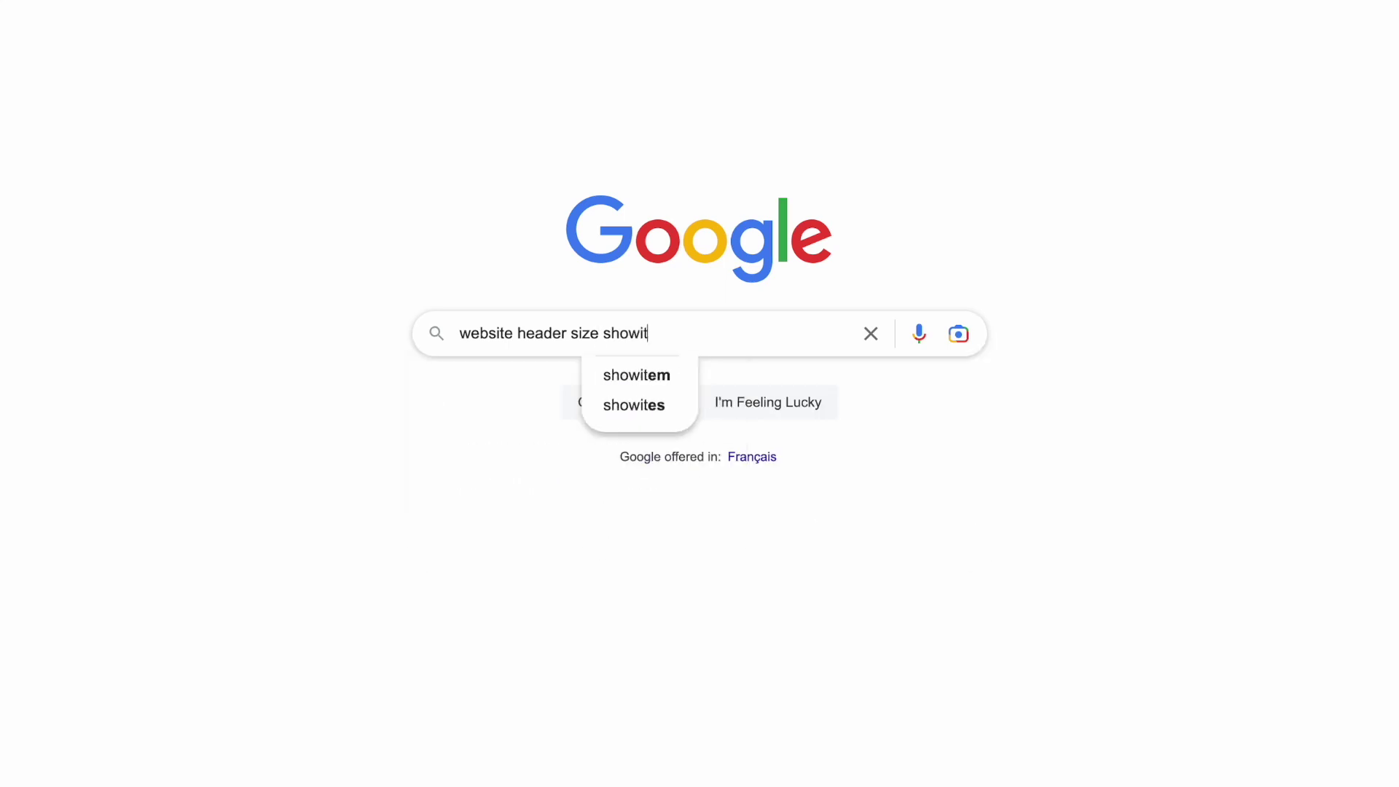
key("BackSpace")
key("BackSpace")
key("BackSpace")
key("BackSpace")
key("BackSpace")
key("BackSpace")
type("squarespace")
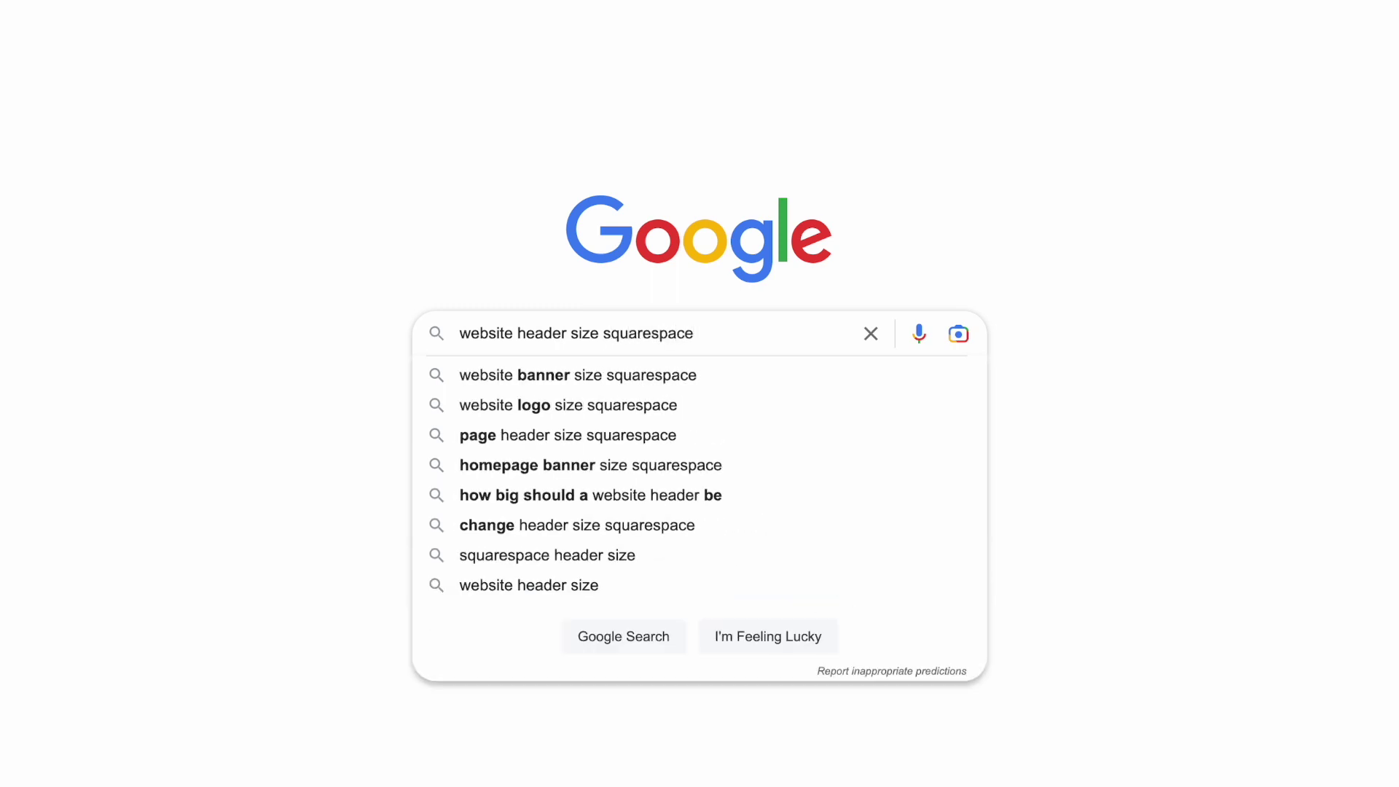
key("BackSpace")
key("BackSpace")
key("BackSpace")
key("BackSpace")
key("BackSpace")
key("BackSpace")
key("BackSpace")
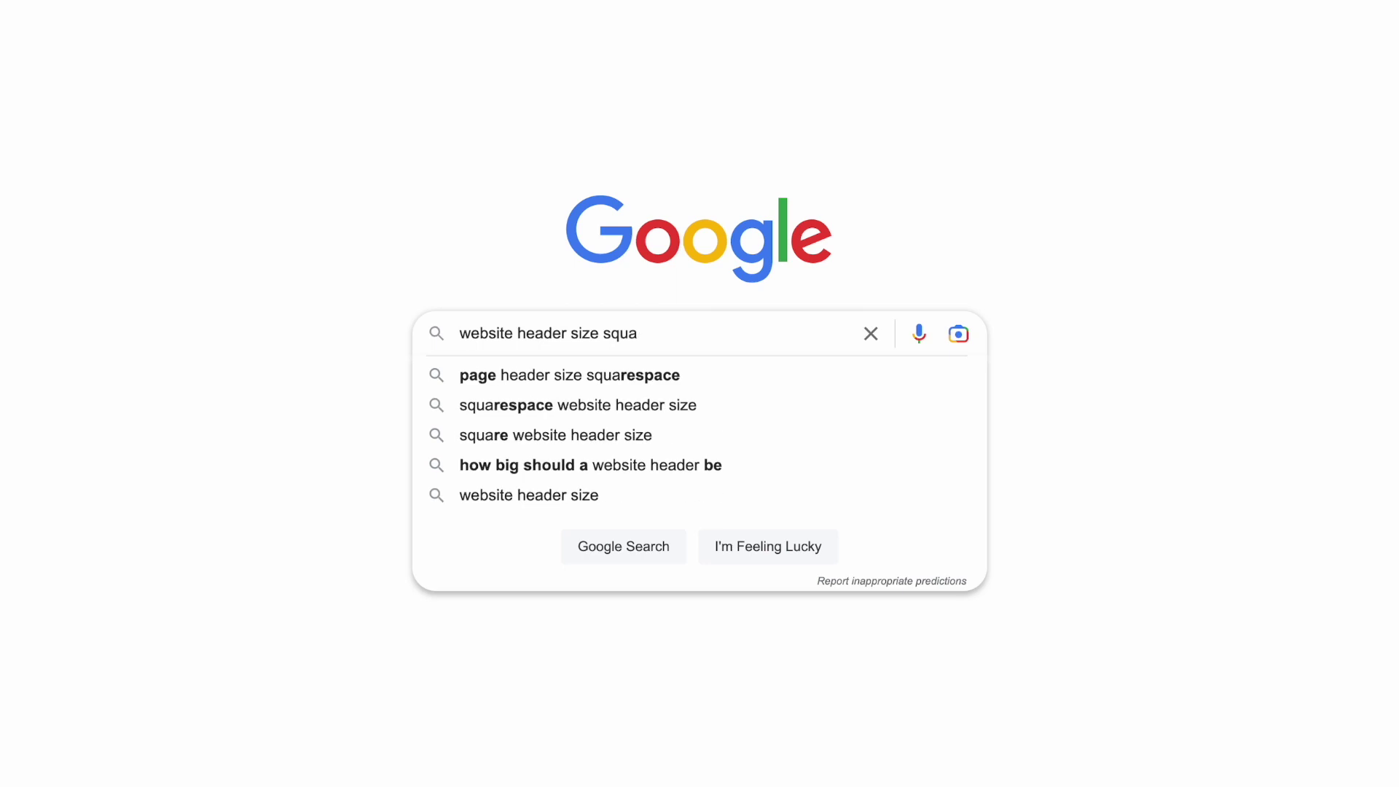
key("BackSpace")
key("BackSpace")
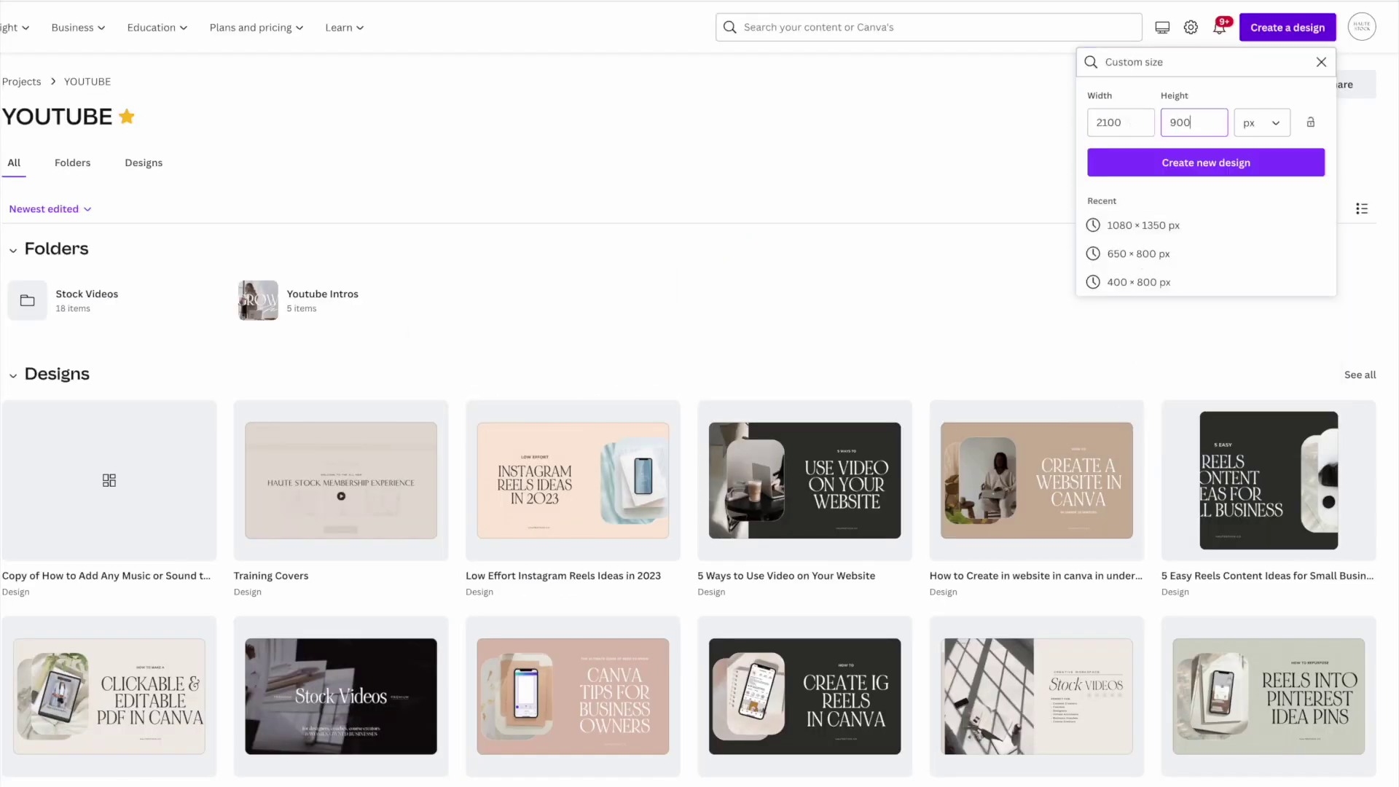
Step: Create a 2100 × 900 px custom design and place the 22.0s vertical clip at its left edge
left_click(1206, 166)
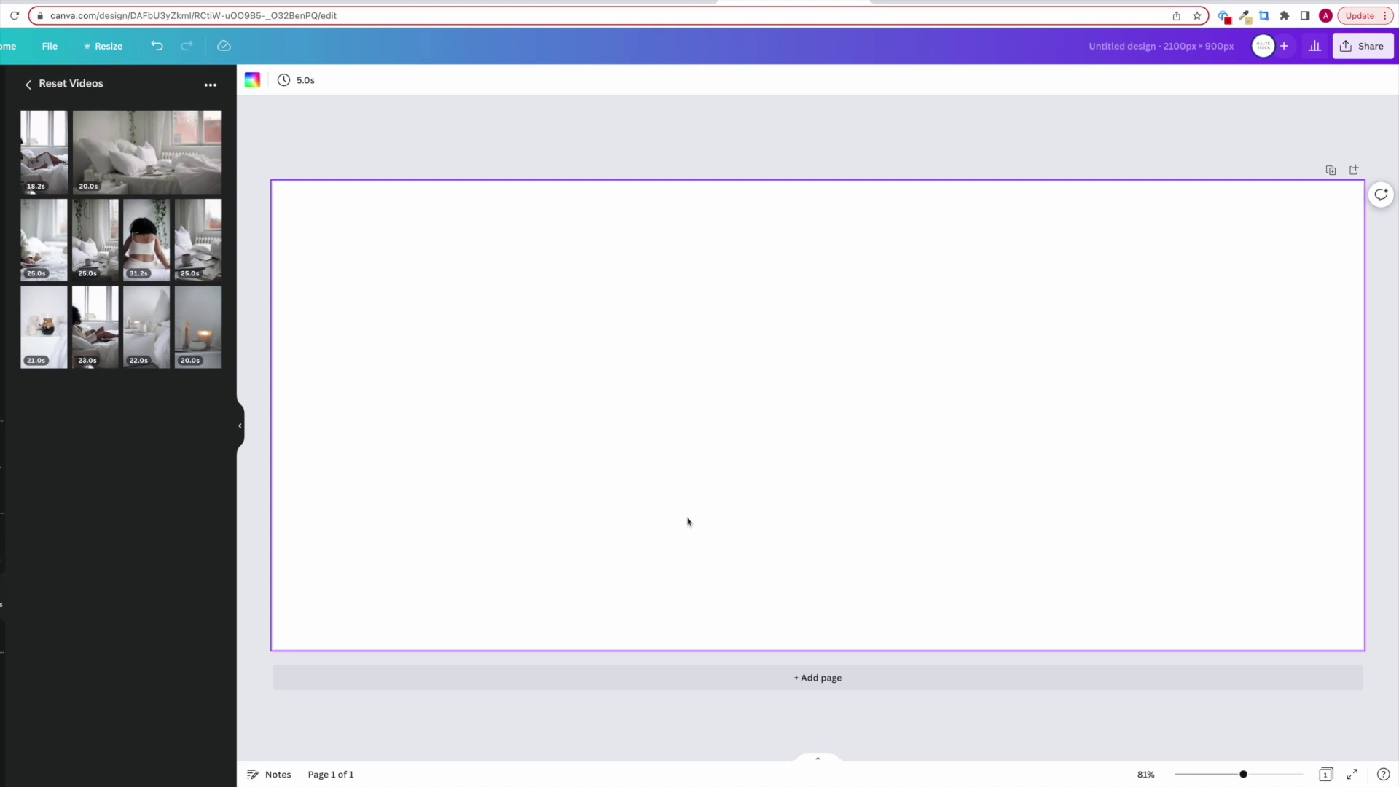
left_click(141, 328)
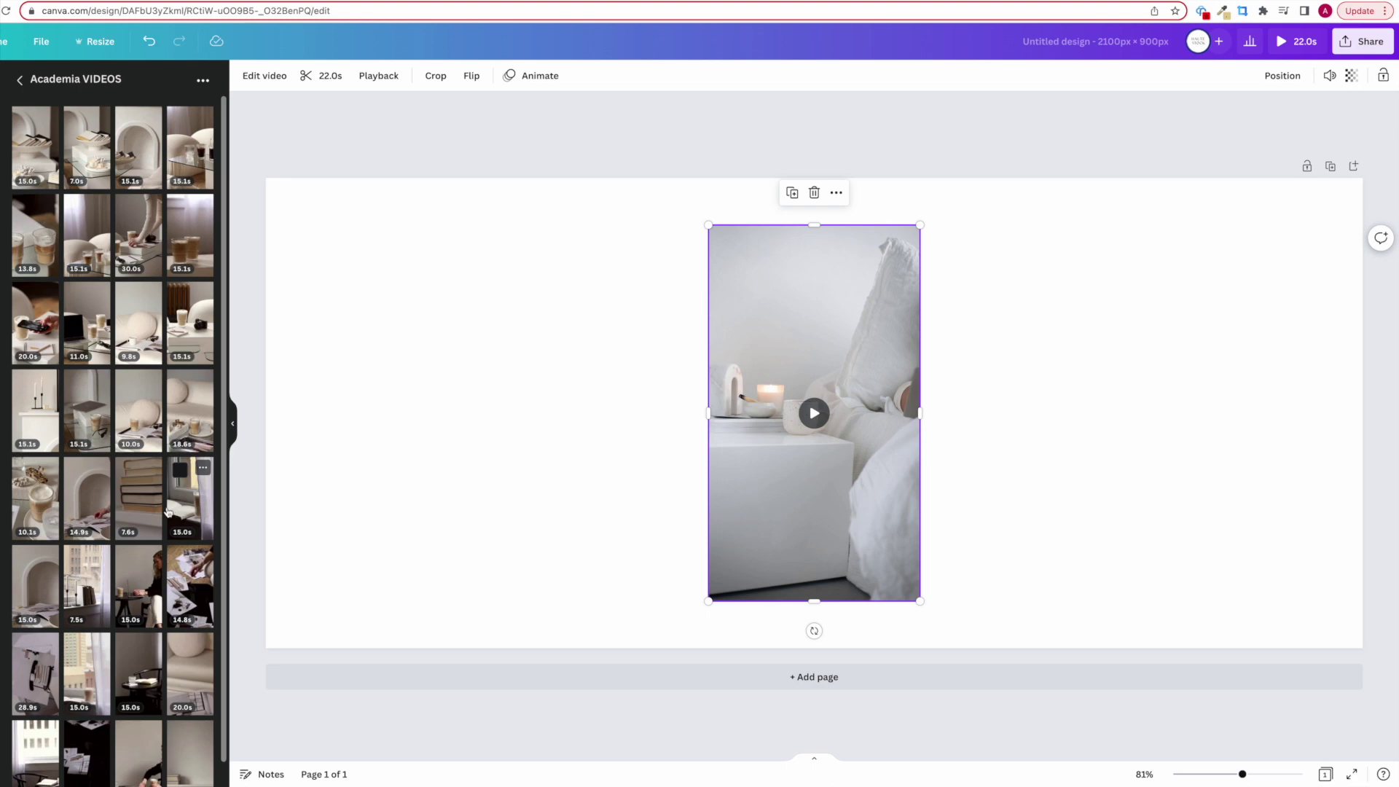
left_click_drag(43, 505, 887, 451)
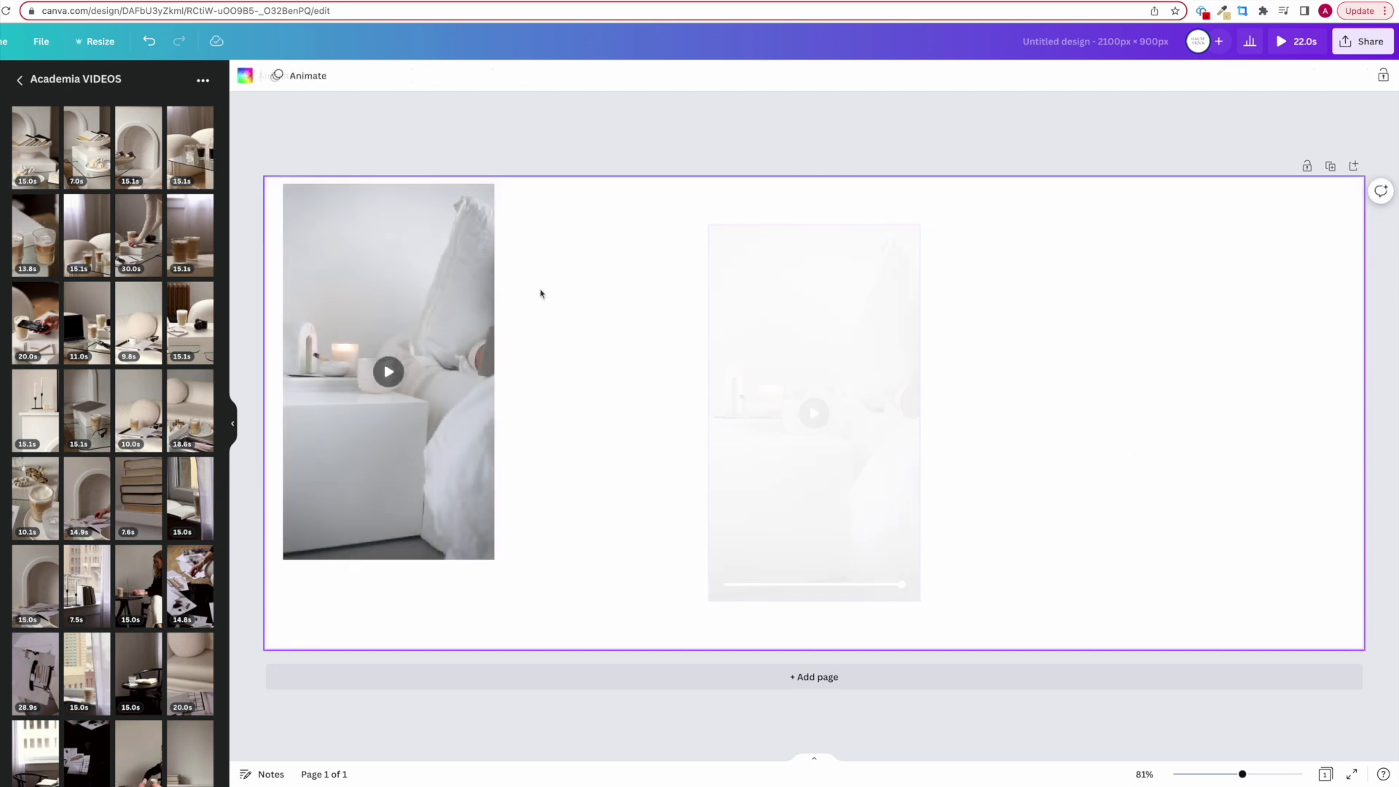
Step: Set the page background to dark charcoal and select the video, testing its transparency
left_click(245, 76)
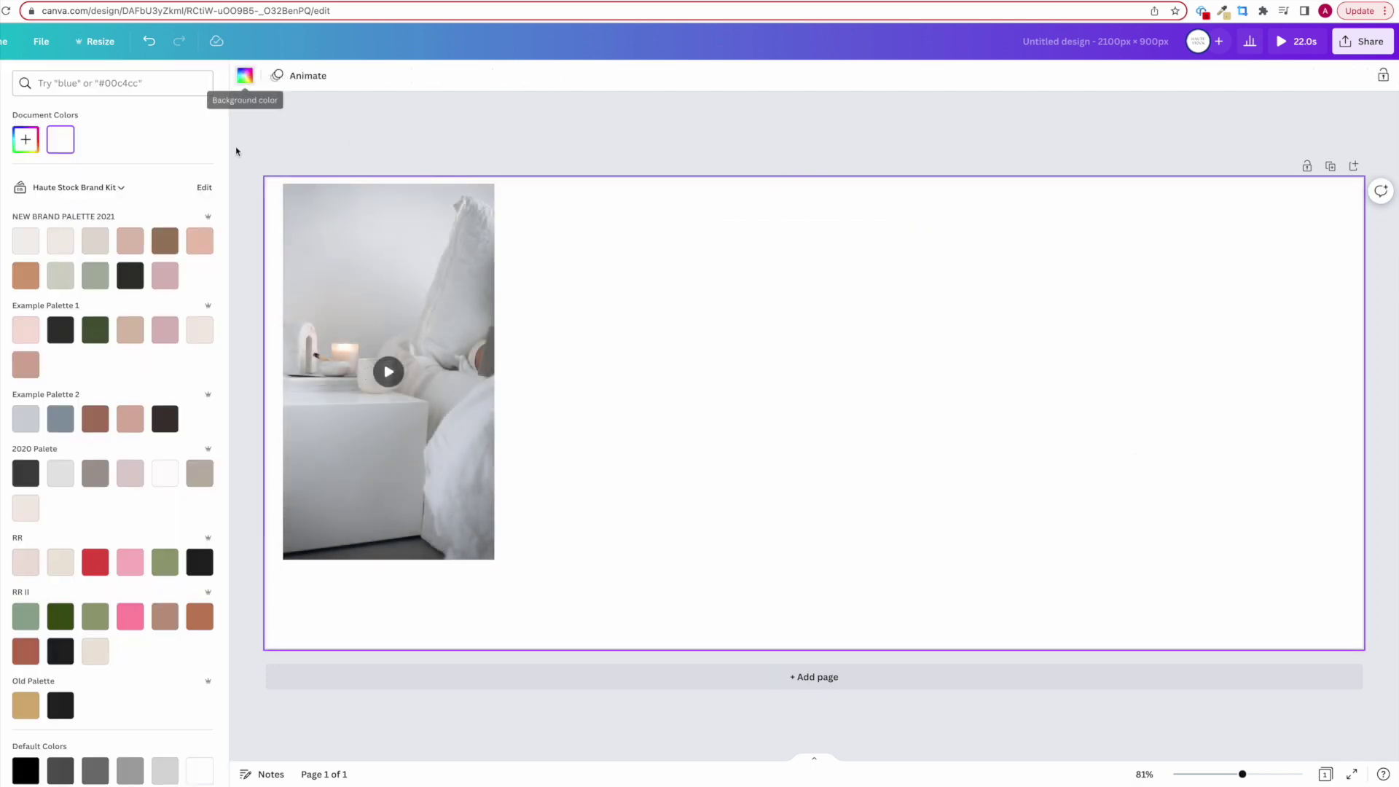
left_click(130, 273)
left_click(450, 316)
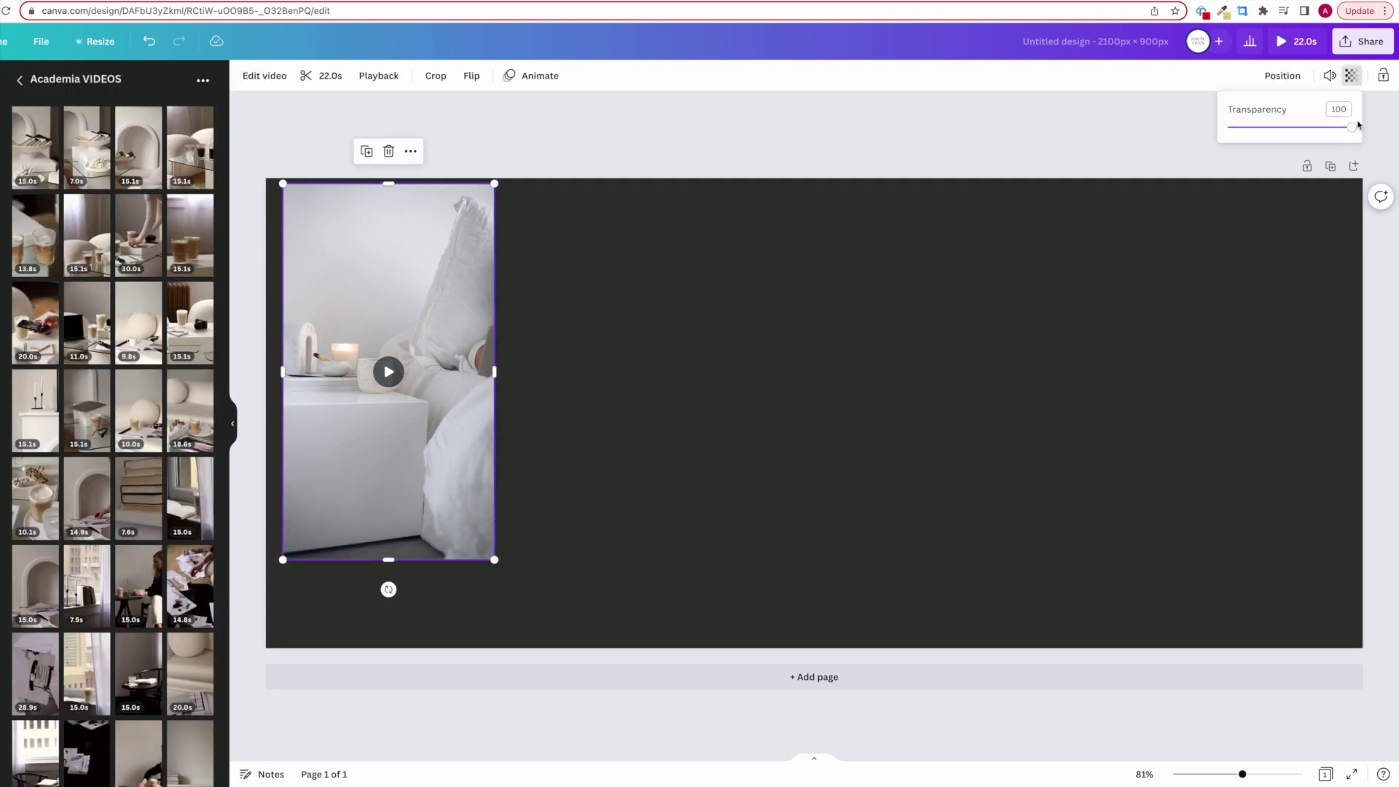
mouse_move(1349, 129)
left_mouse_down()
mouse_move(1292, 129)
mouse_move(1372, 132)
left_mouse_up()
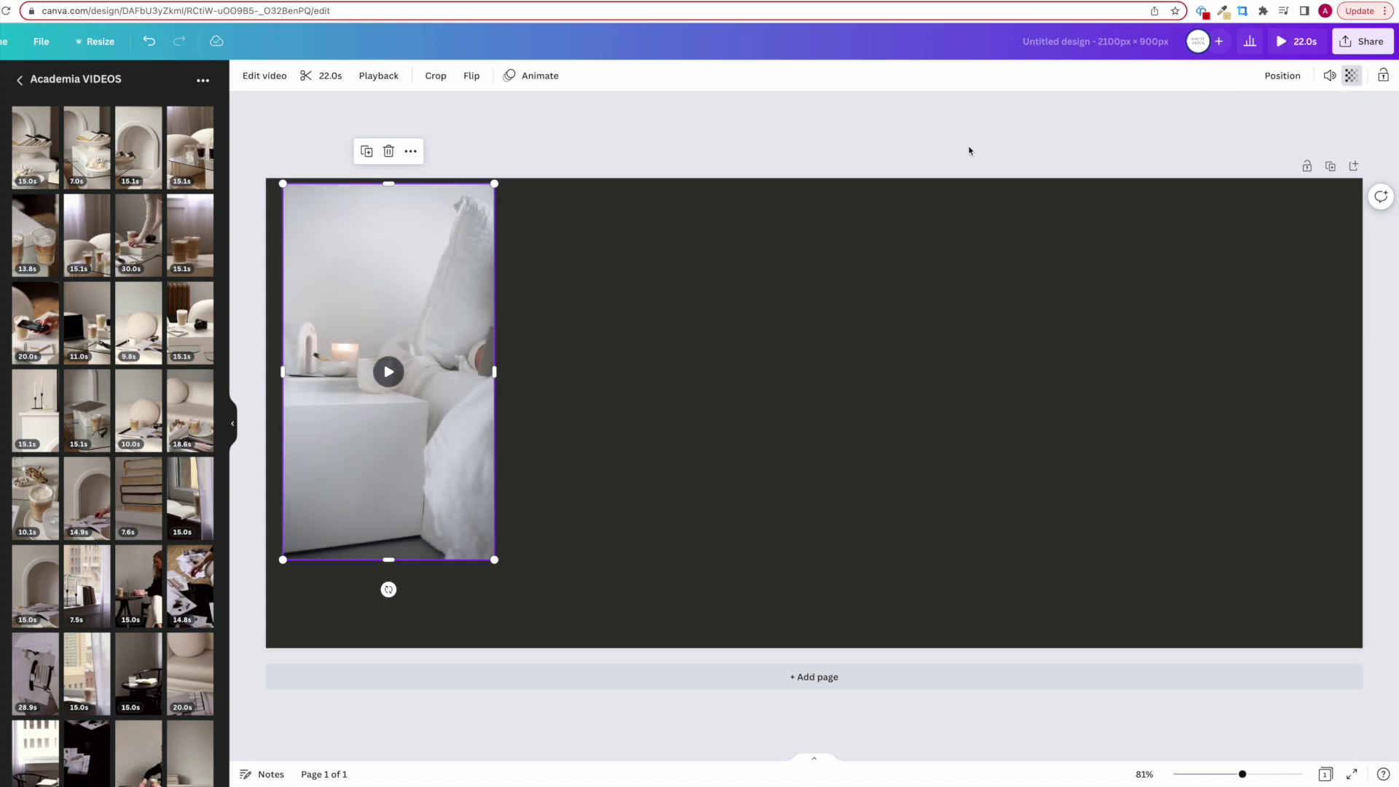
Step: Enlarge the candle-and-pillow video well beyond the 2100 × 900 page and move it up over the header
left_click_drag(389, 372, 359, 345)
left_click_drag(464, 533, 951, 682)
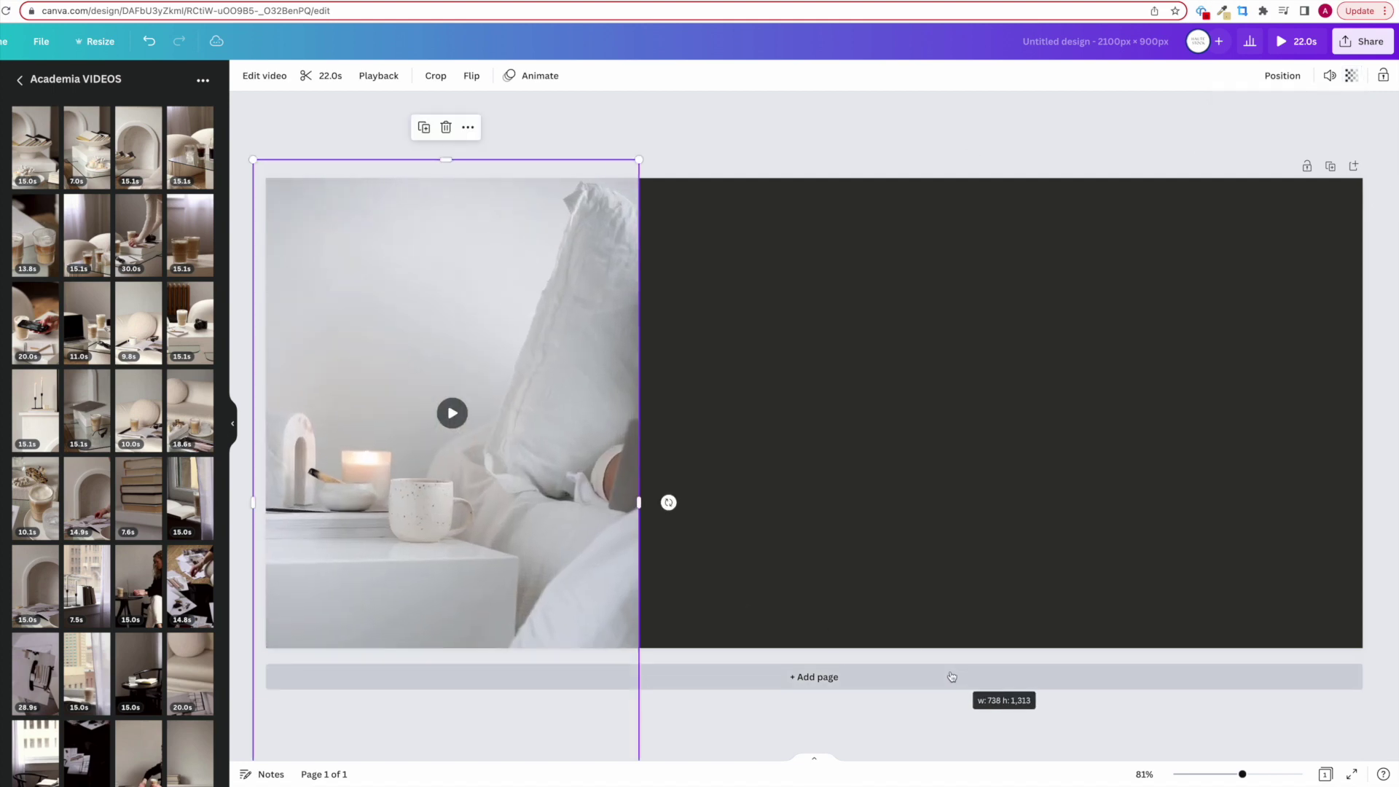
key("super+minus")
key("super+minus")
key("super+minus")
left_click_drag(870, 492, 969, 561)
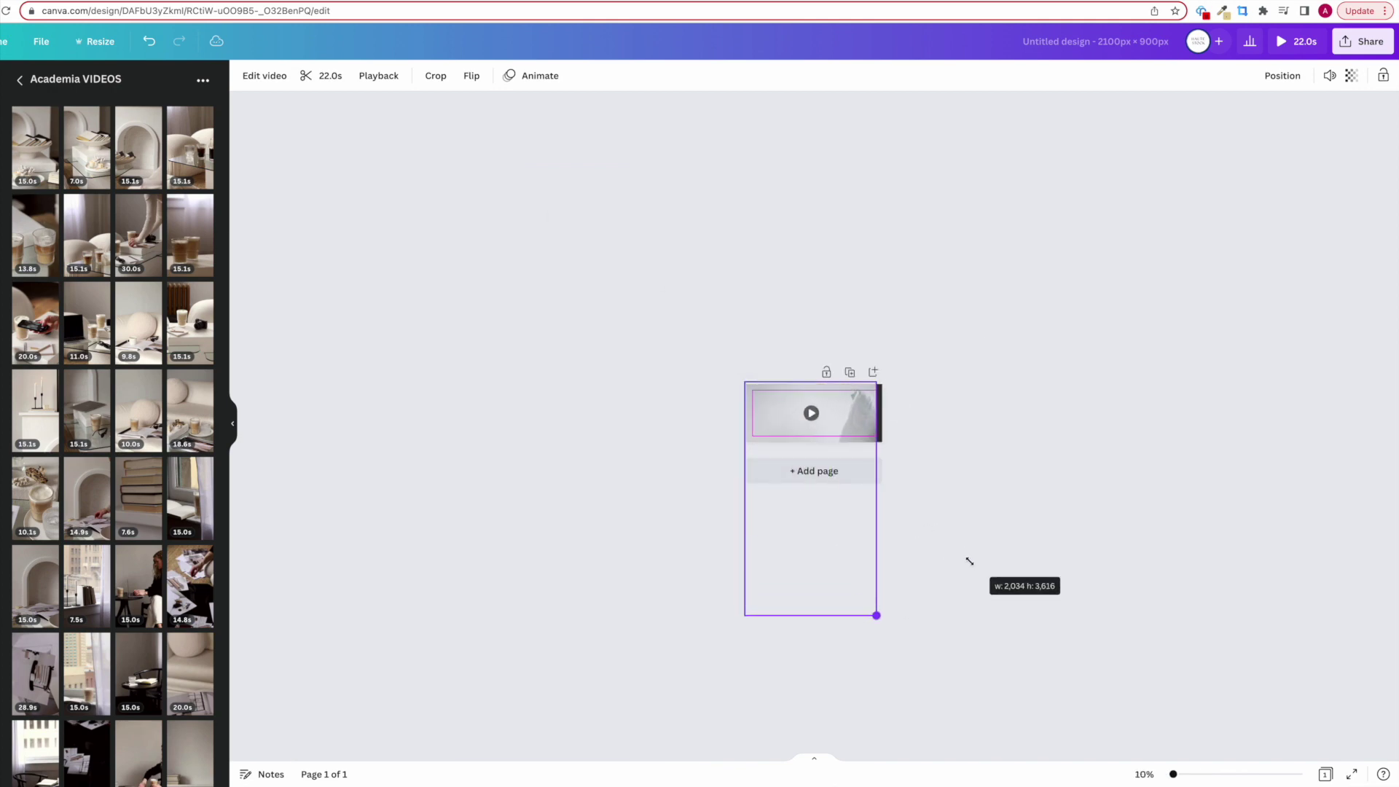
left_click_drag(845, 446, 848, 355)
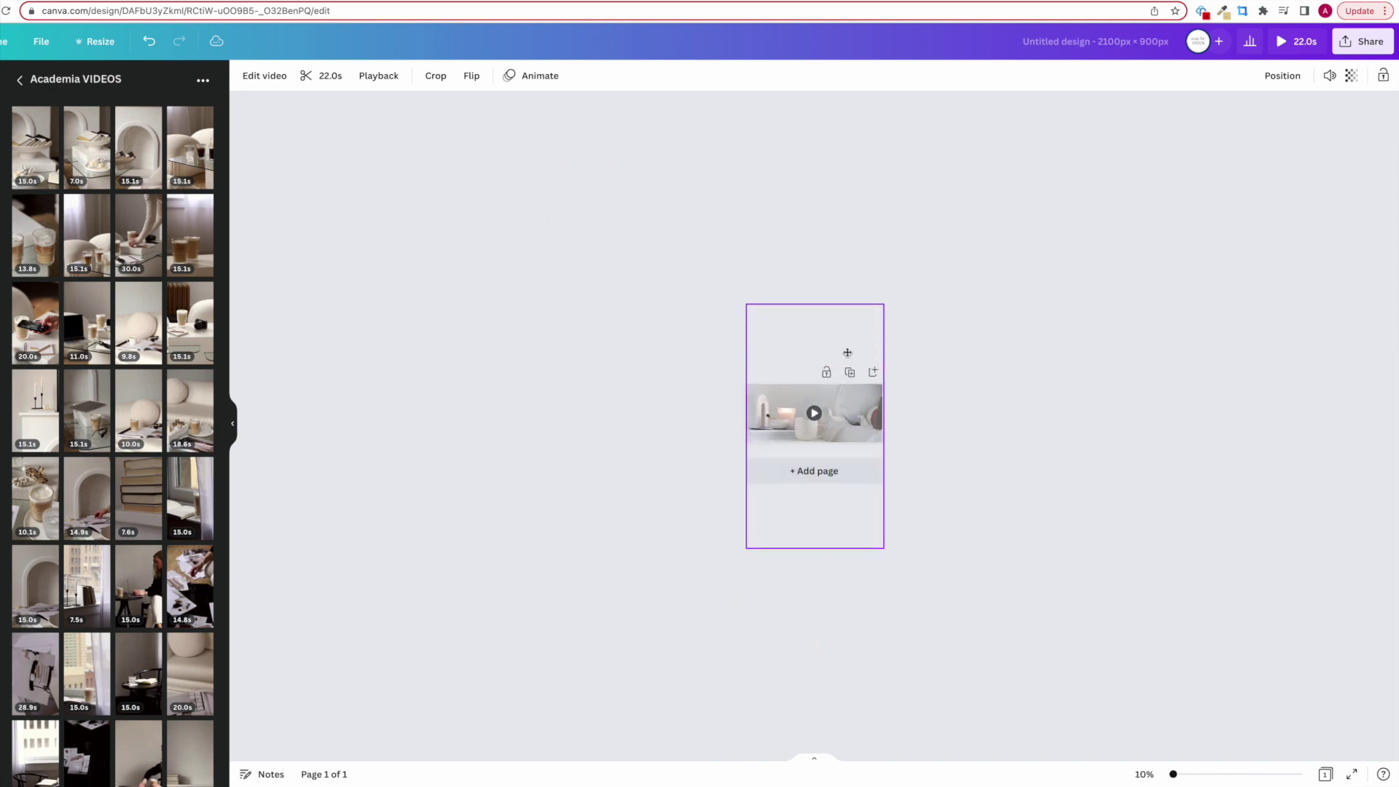
left_click(965, 435)
key("super+plus")
key("super+plus")
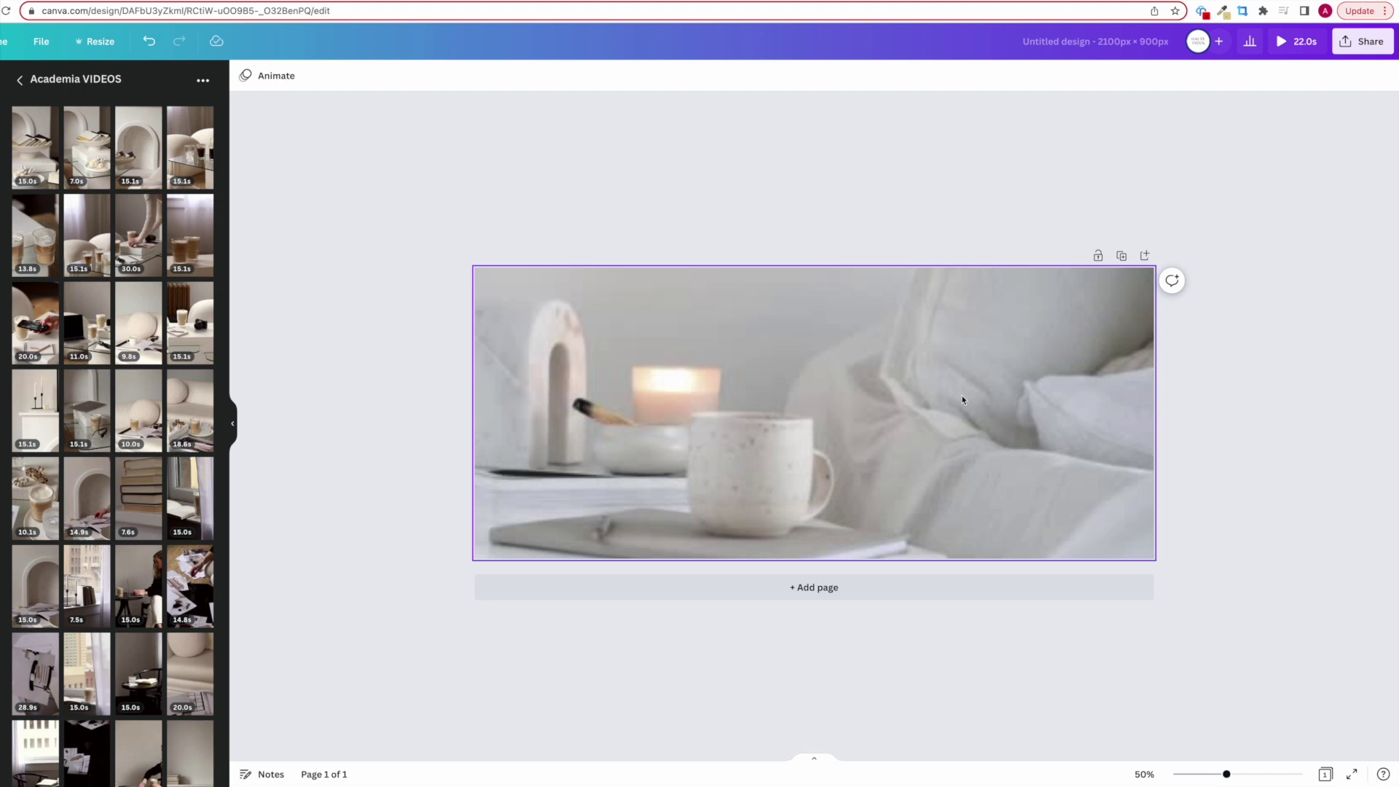
Step: Crop the footage to frame the mug and candle, then preview the header video
double_click(962, 399)
left_click_drag(970, 430, 968, 405)
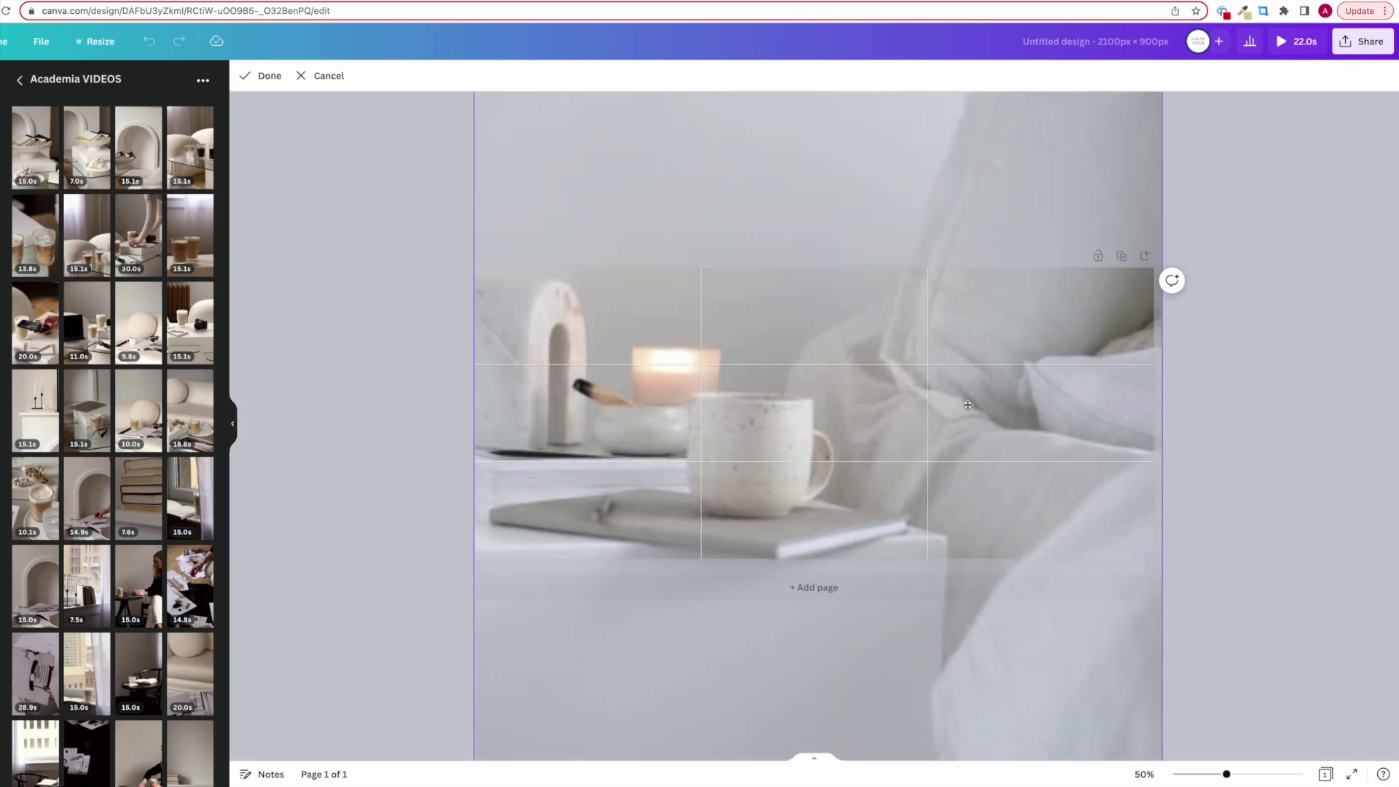
left_click(1296, 432)
left_click(787, 406)
left_click(810, 408)
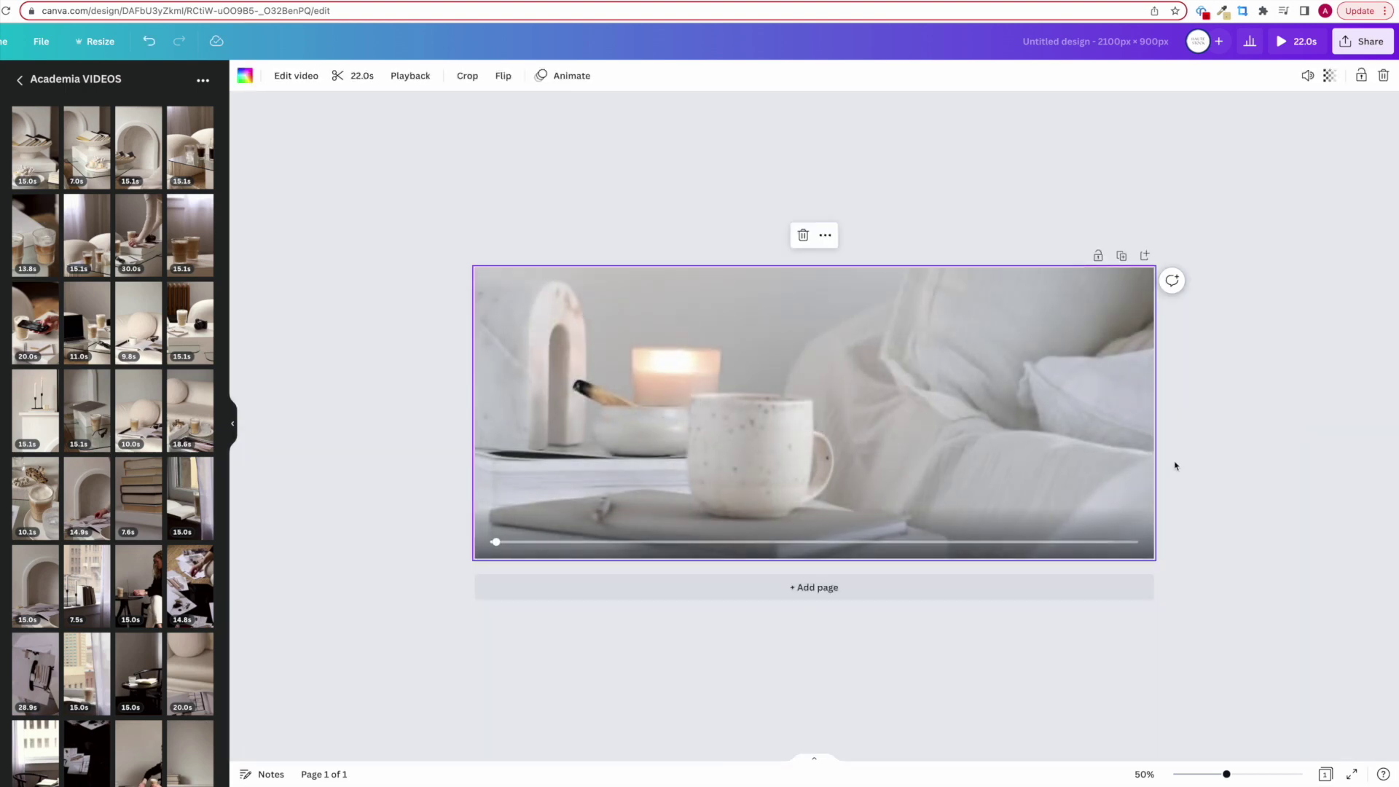
Step: Trim the header clip from 22.0 s to 9.1 s and bring up Share > Download
left_click(352, 75)
left_click_drag(1341, 76, 728, 76)
left_click(1375, 76)
left_click(1360, 41)
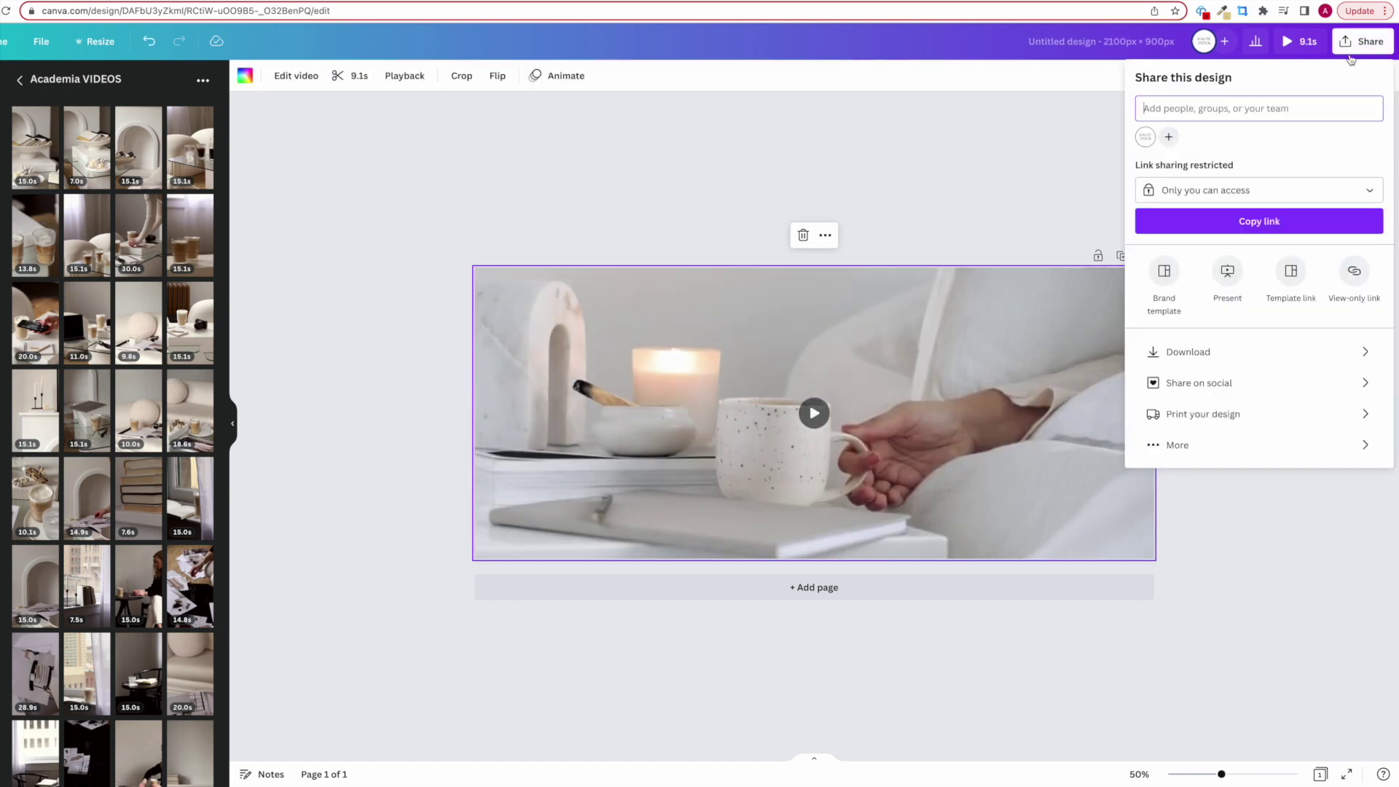
left_click(1201, 351)
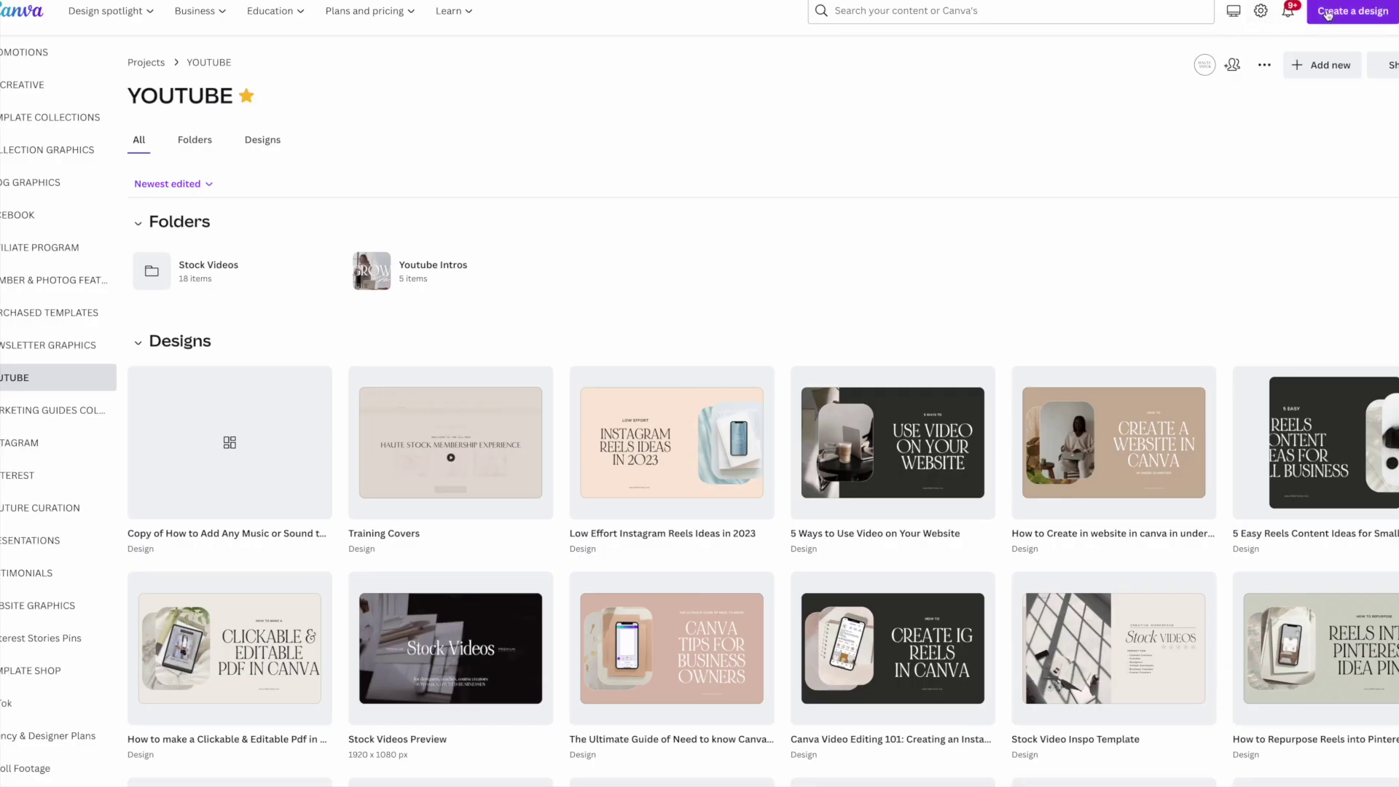
Step: Create a new Instagram Reel design by searching 'reel'
left_click(1328, 14)
type("reel")
left_click(1236, 78)
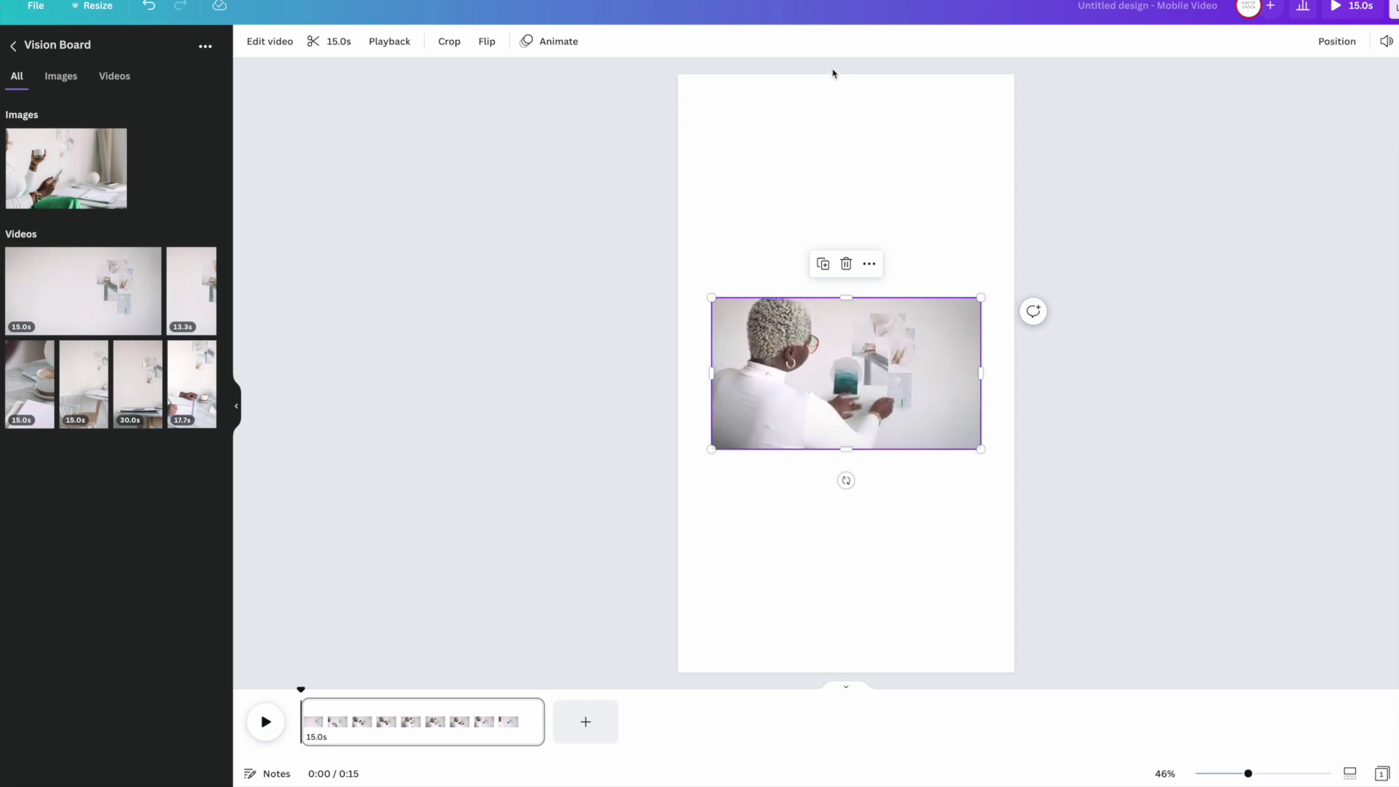
Step: Resize and centre the vision-board video to fill the vertical frame, then preview it
left_click_drag(983, 452, 1285, 637)
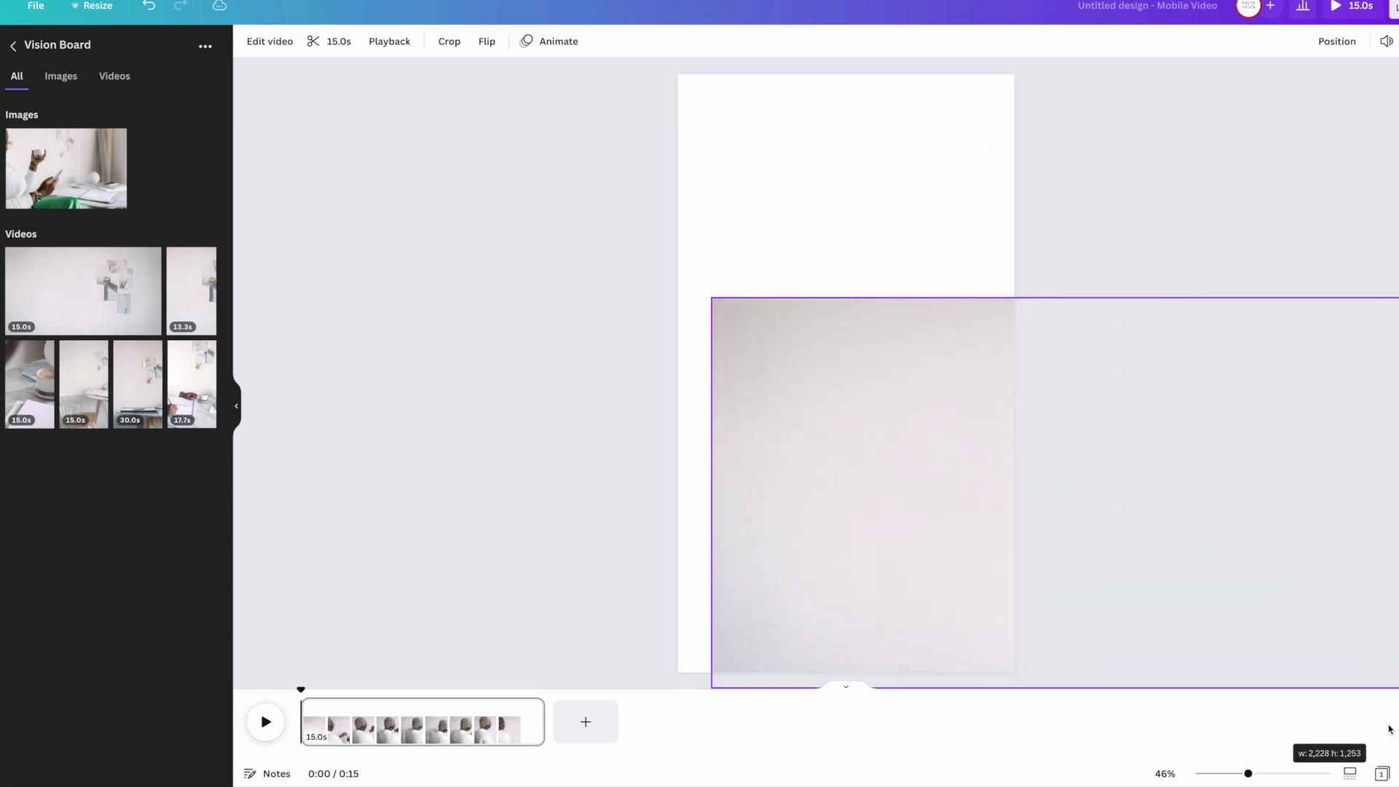
left_click_drag(708, 294, 333, 9)
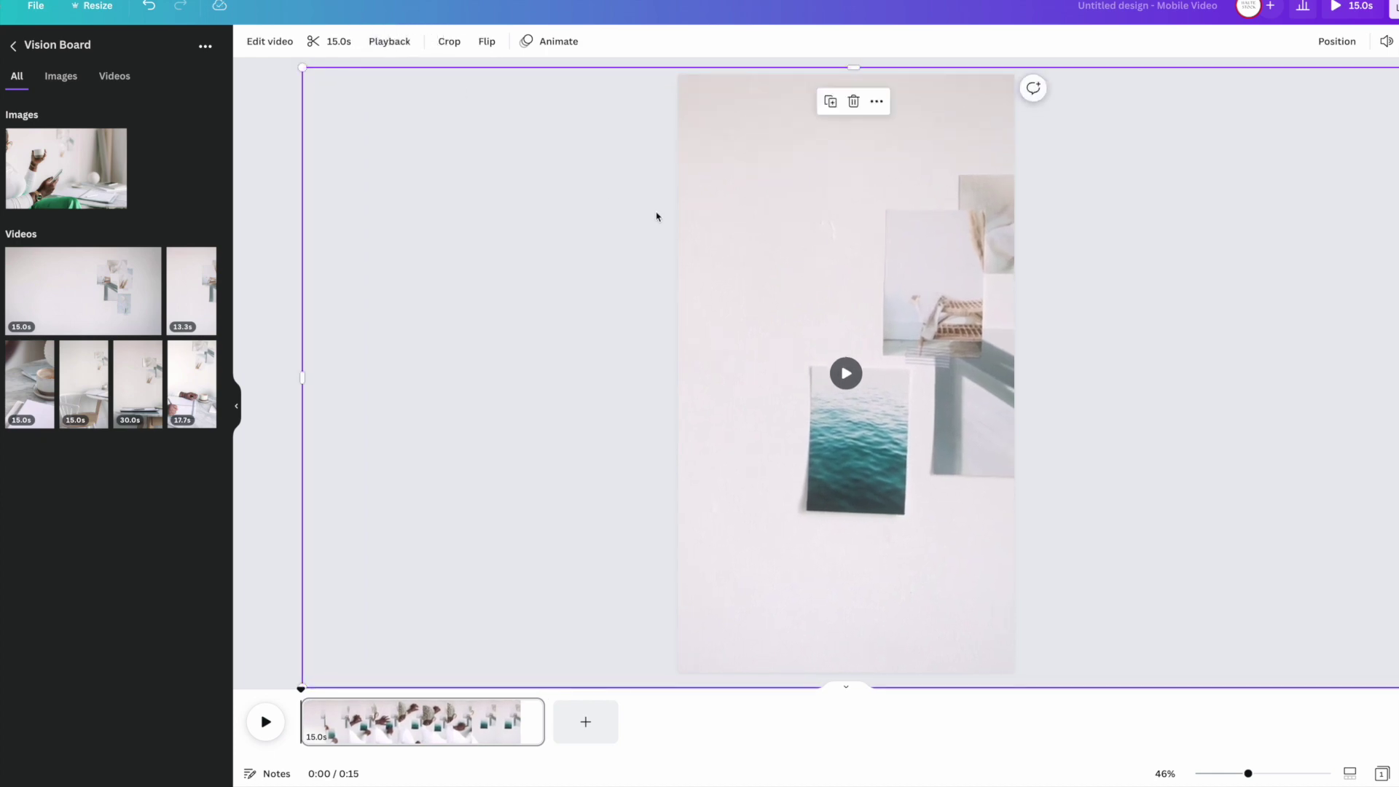
left_click_drag(766, 215, 691, 215)
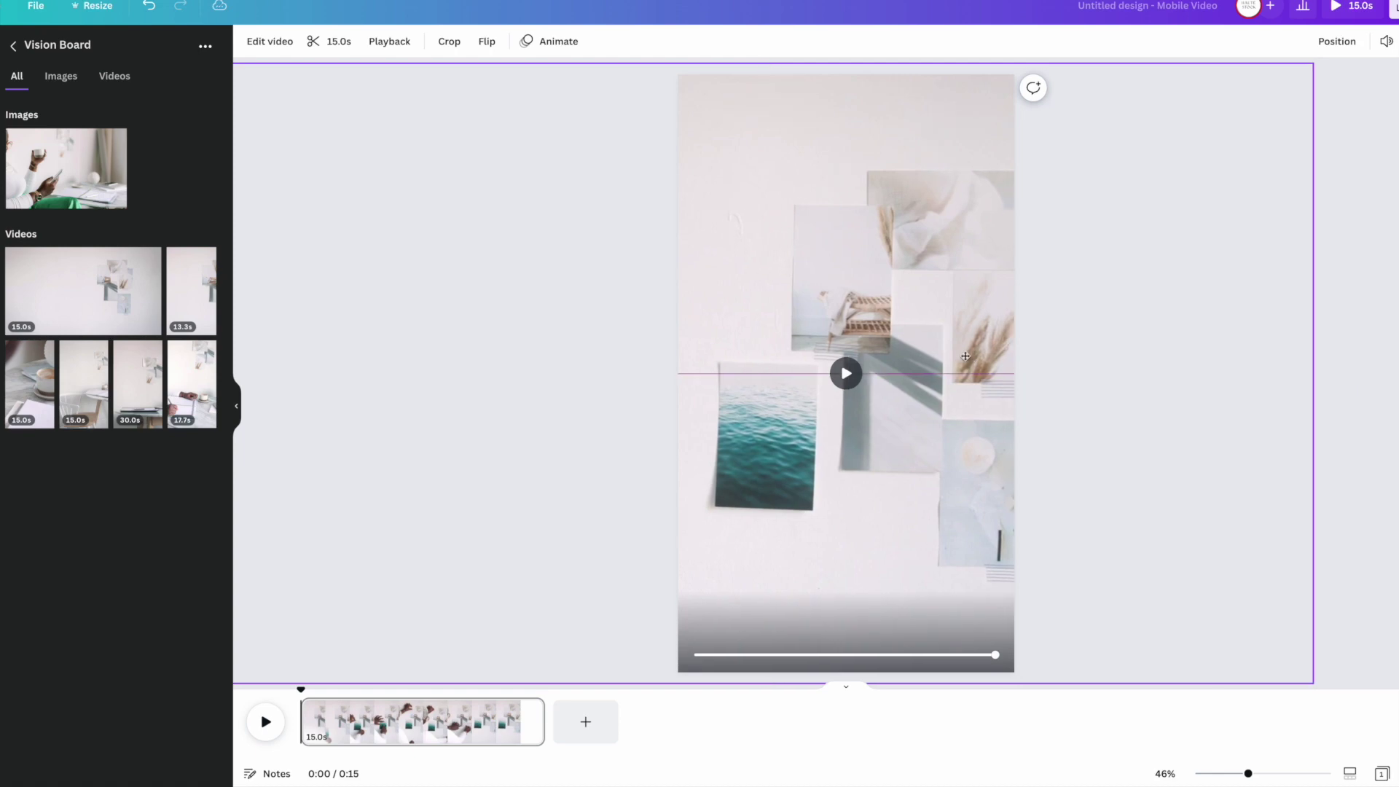
left_click(1121, 417)
left_click(849, 380)
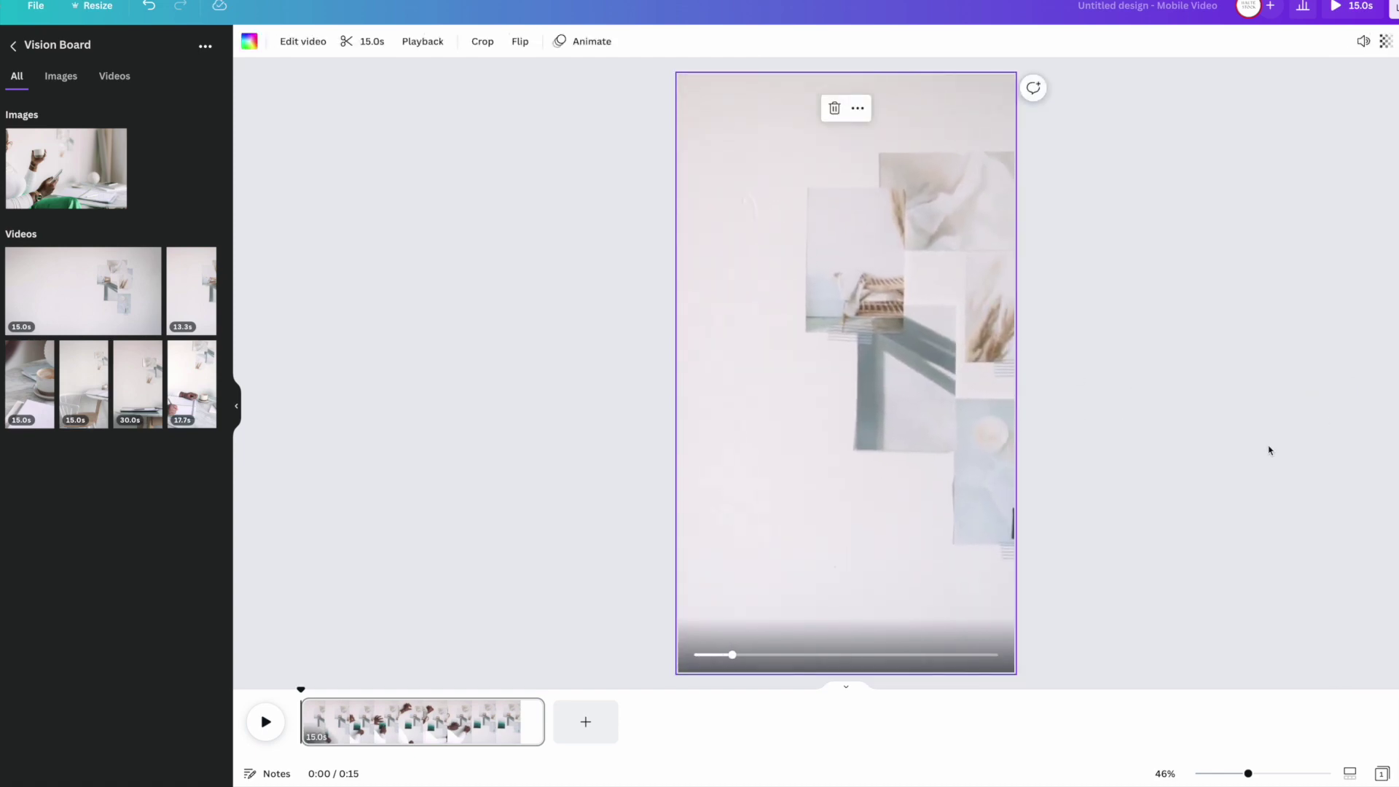
key("space")
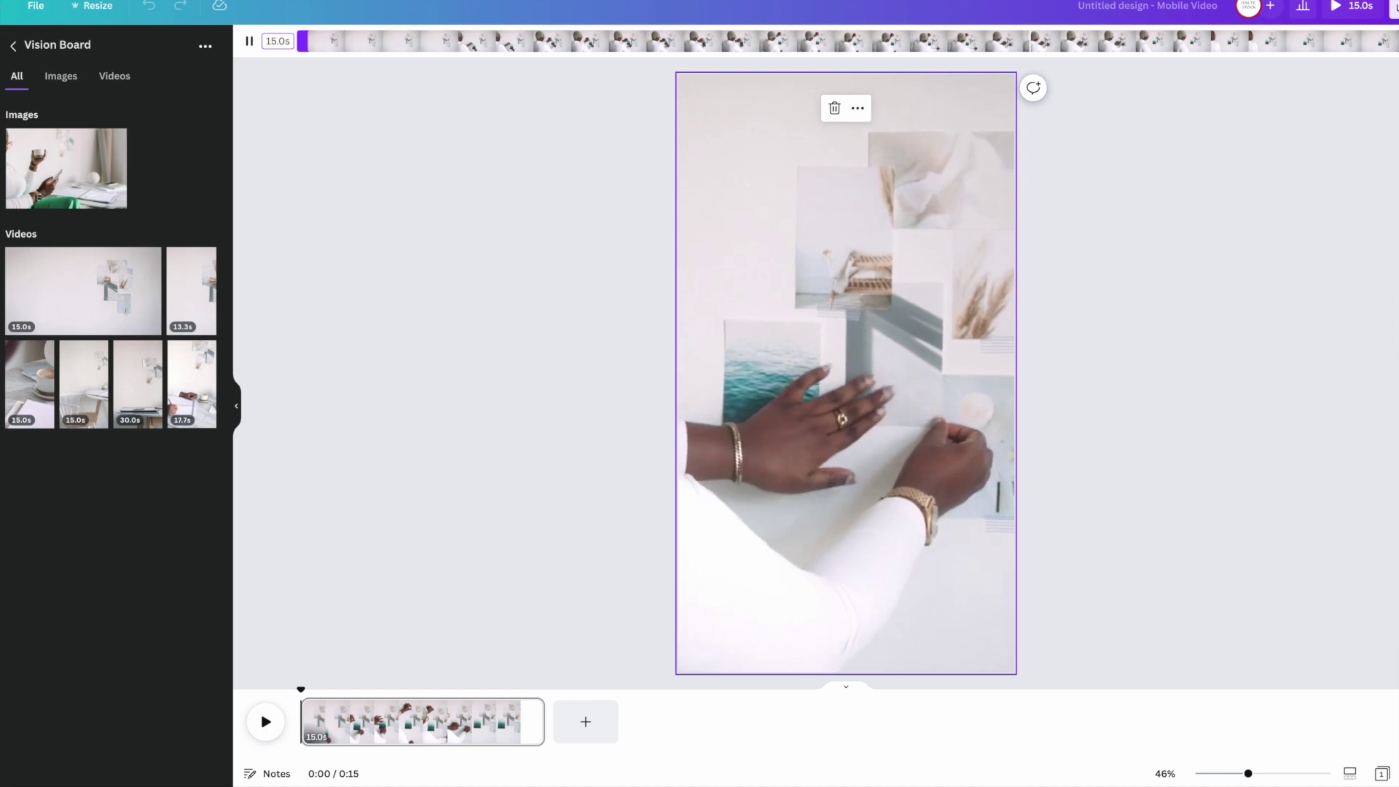
Step: Trim the clip to 12.0 s, download as MP4, and add 'What is your biggest inspiration lately?'
left_click_drag(1394, 41, 1351, 44)
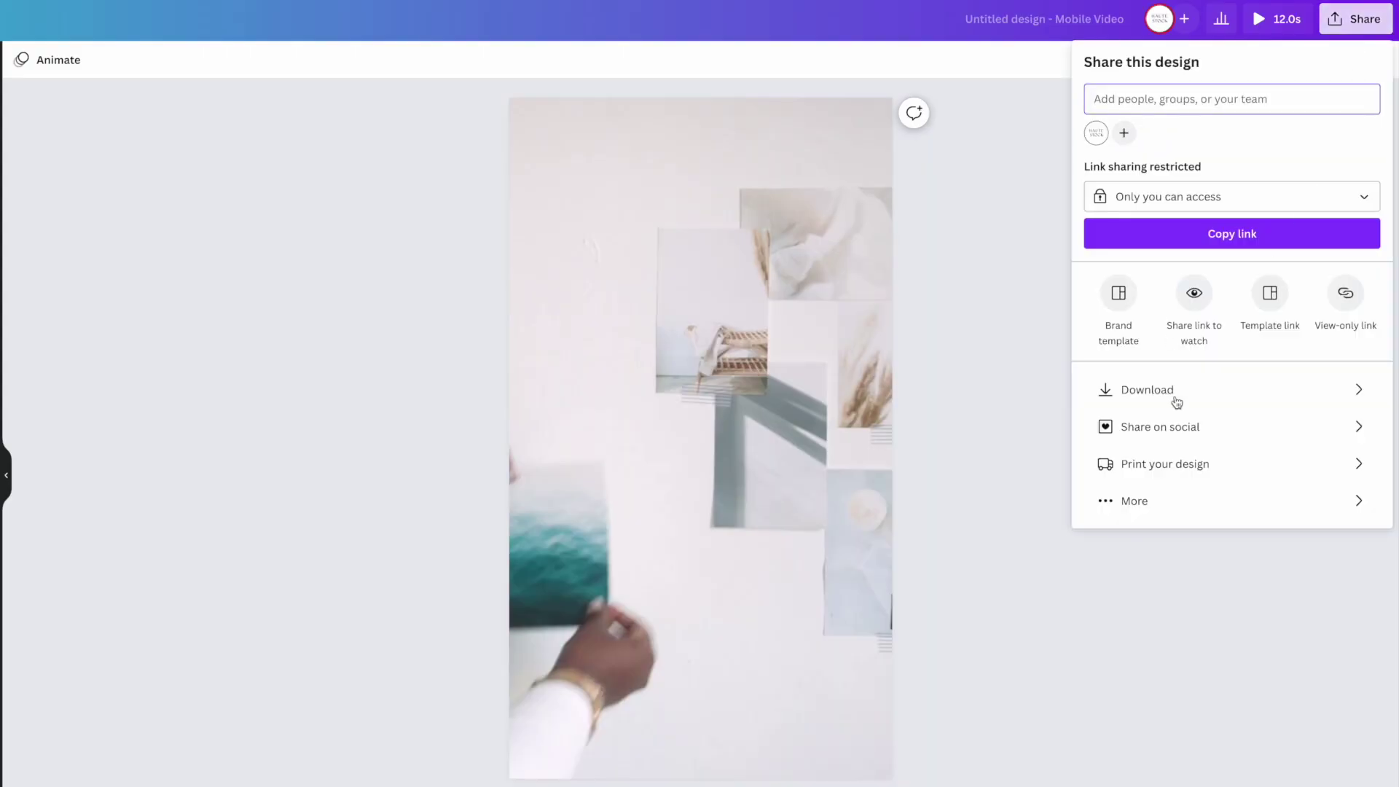
left_click(1177, 401)
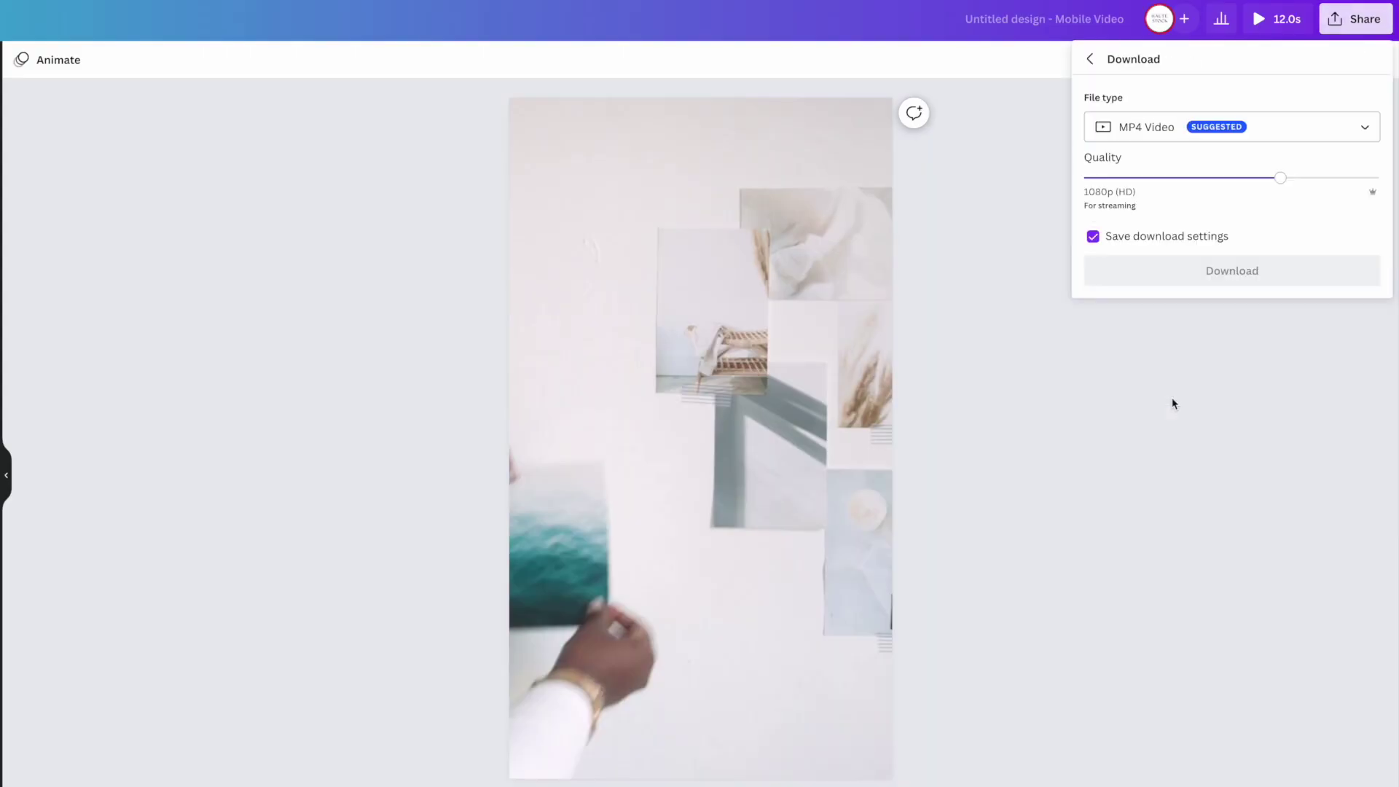
left_click(1190, 271)
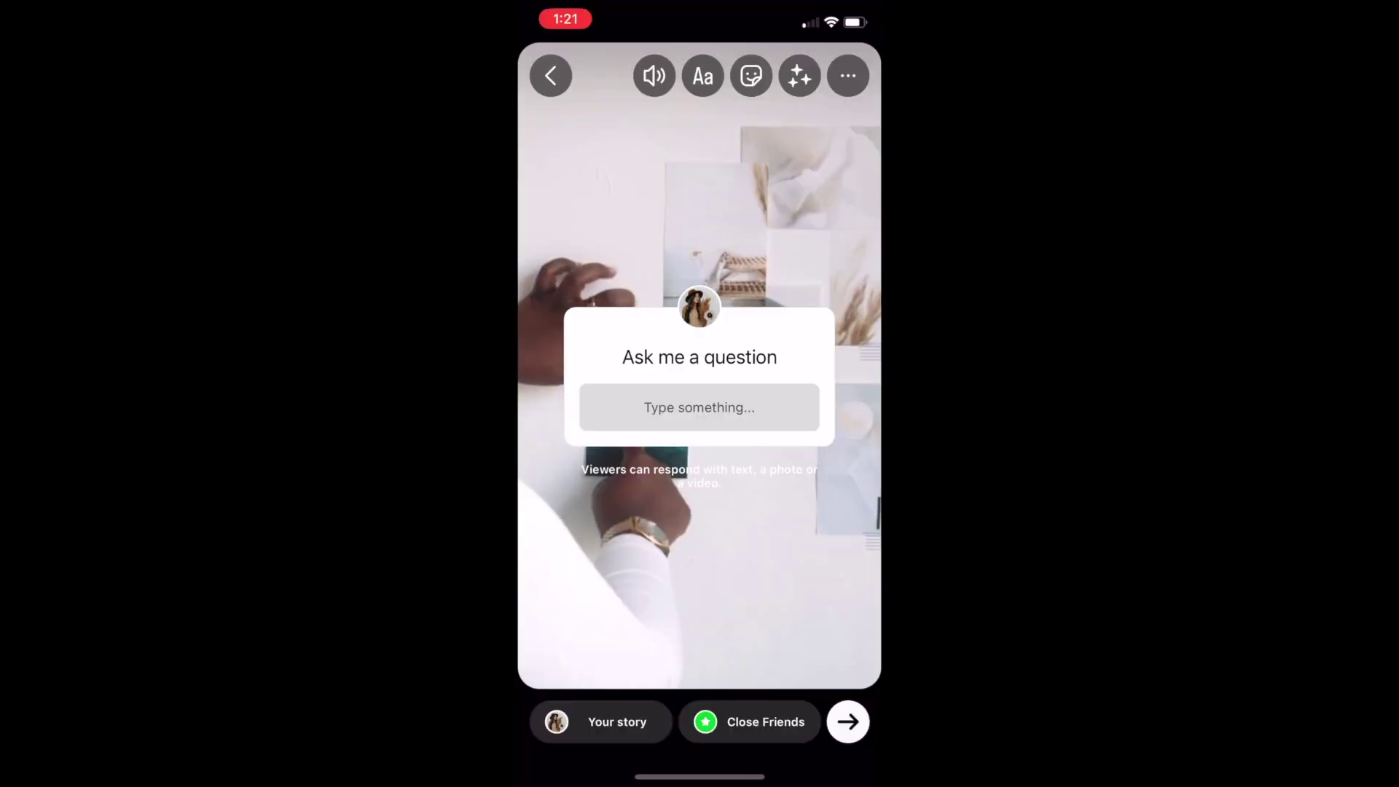
type("What is your biggest inspiration lately?")
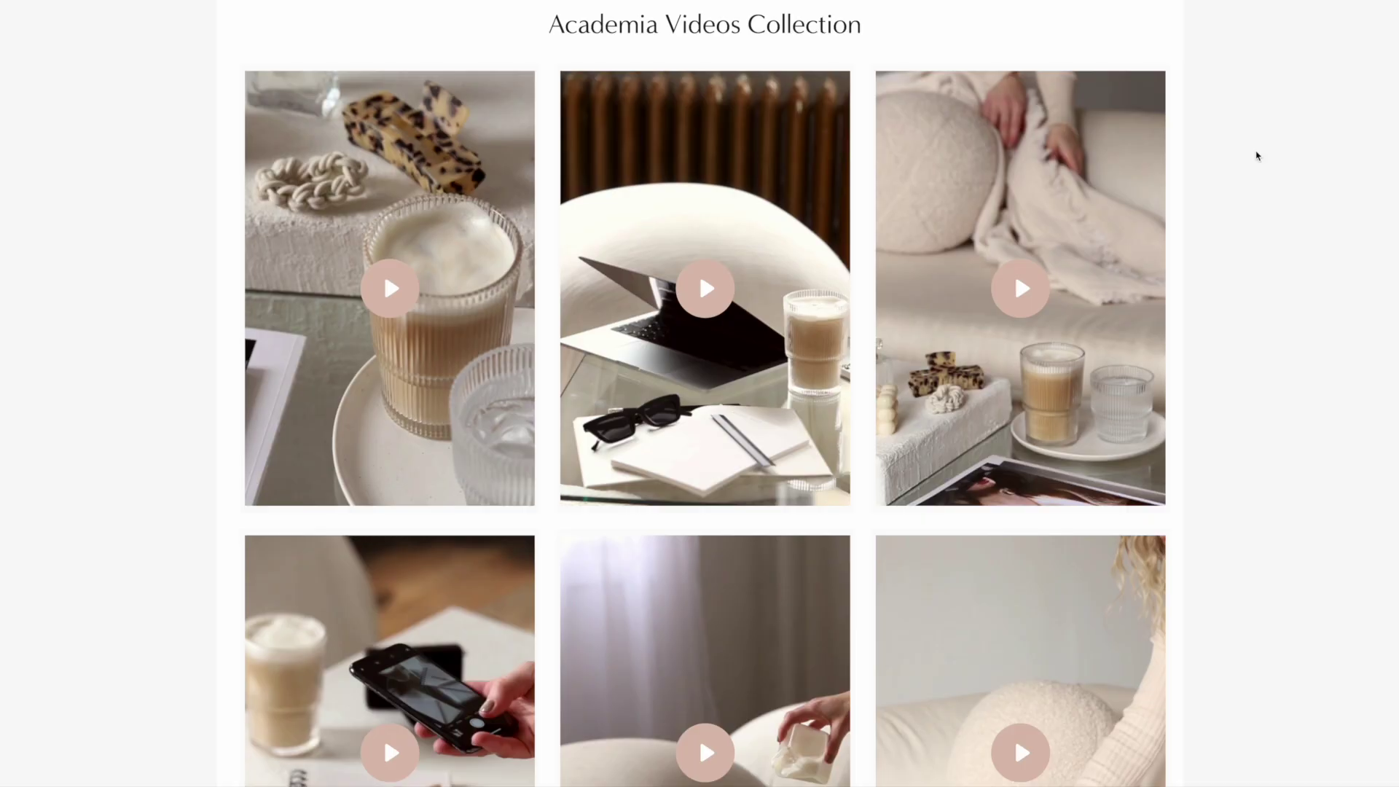
Step: Scroll through the Academia Videos Collection and the Latest stock photos
scroll(1256, 156, "down", 10)
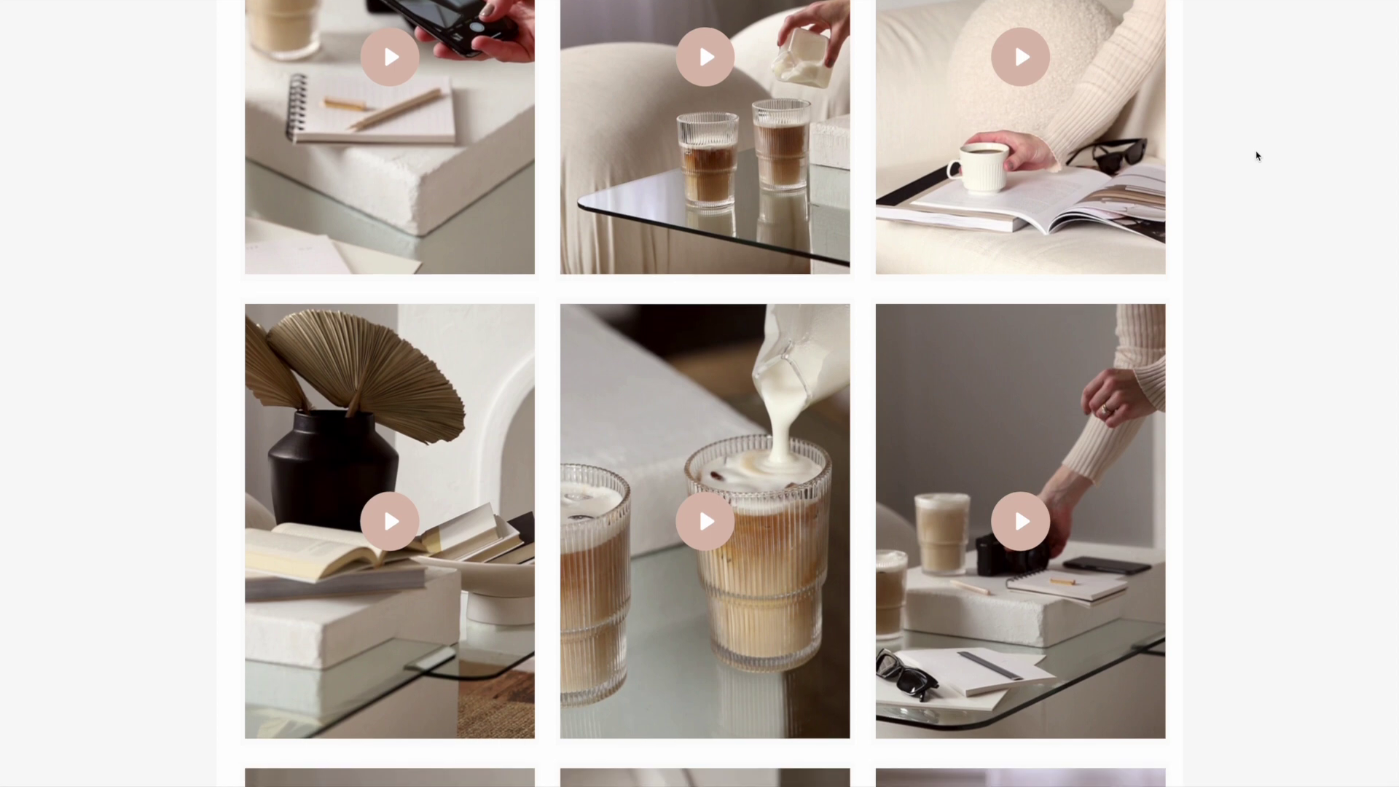
scroll(1257, 155, "down", 2)
mouse_move(1146, 199)
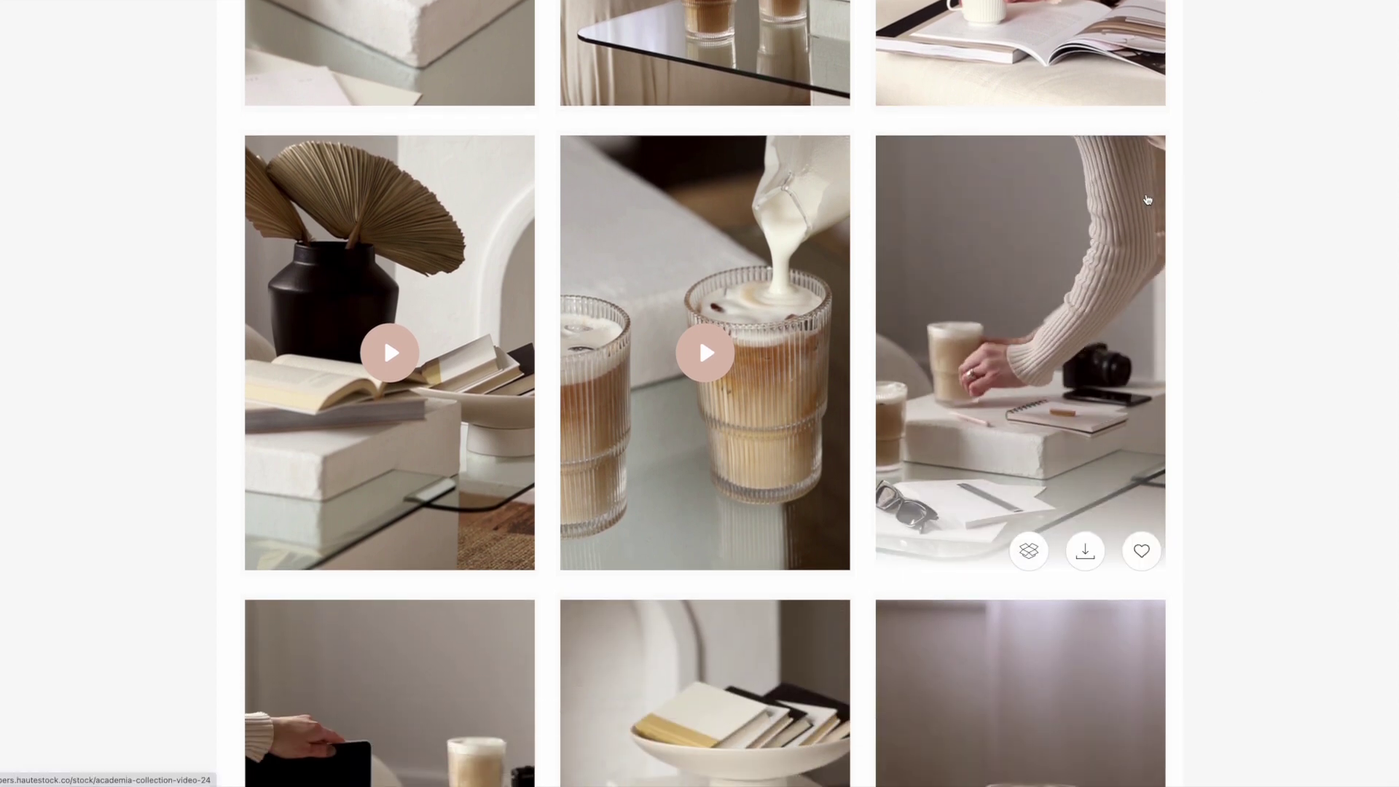
scroll(1147, 199, "down", 5)
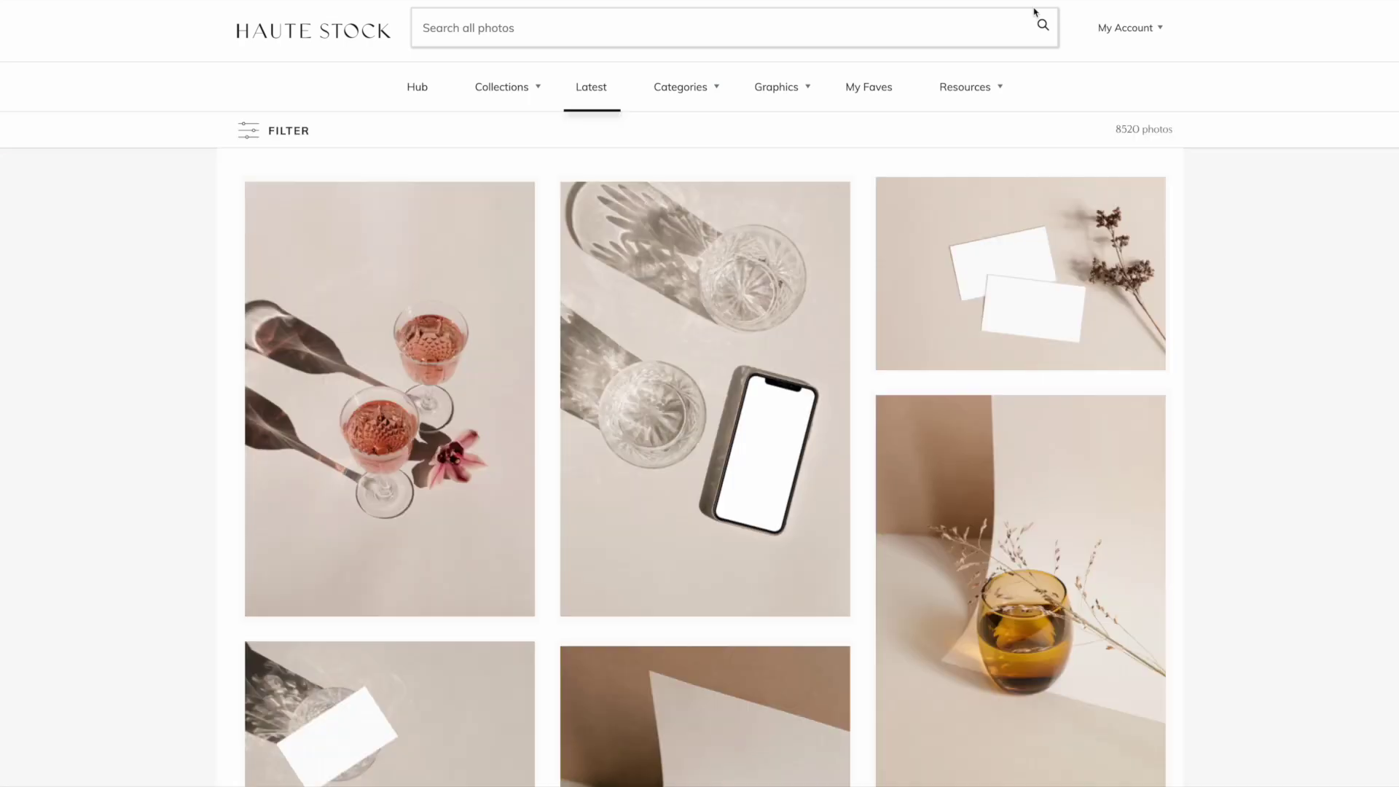
scroll(1270, 248, "down", 12)
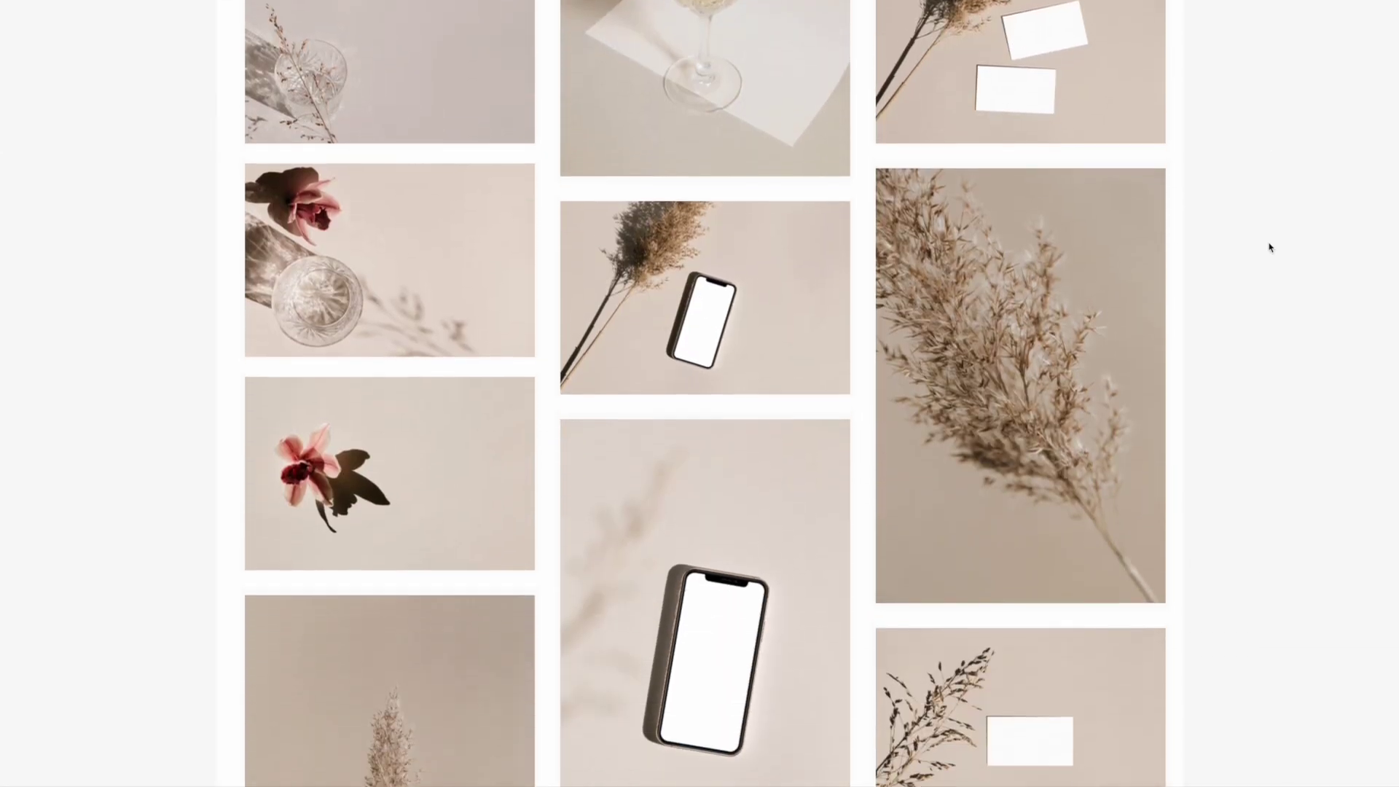